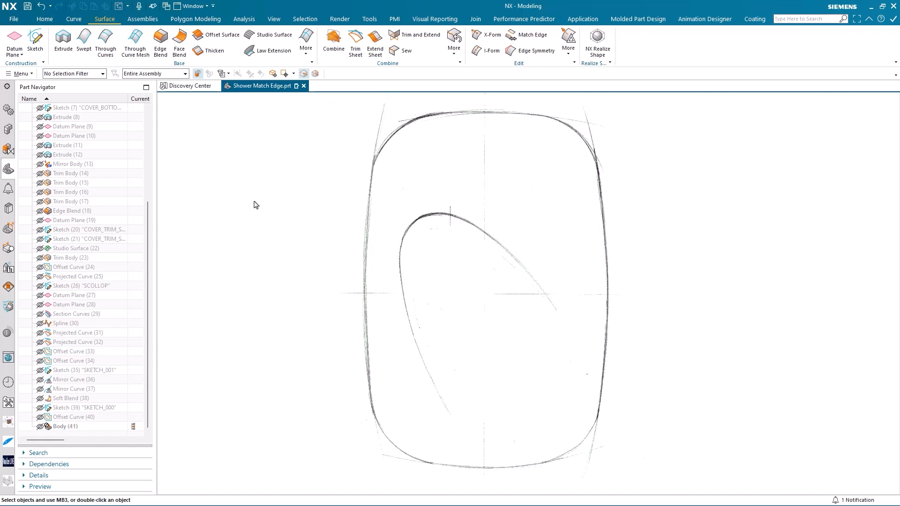
# Show the Soft Blend (38) cover body over the reference sketch images.
pyautogui.moveTo(256, 205)
pyautogui.mouseDown(button='middle')
pyautogui.moveTo(244, 204)
pyautogui.moveTo(181, 295)
pyautogui.moveTo(117, 359)
pyautogui.mouseUp(button='middle')
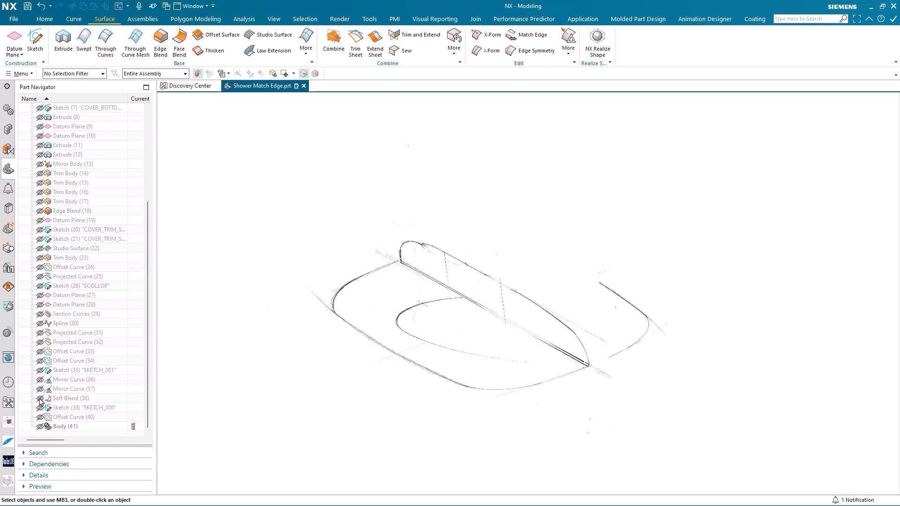
pyautogui.click(40, 399)
pyautogui.moveTo(282, 289); pyautogui.dragTo(282, 289, button='middle')
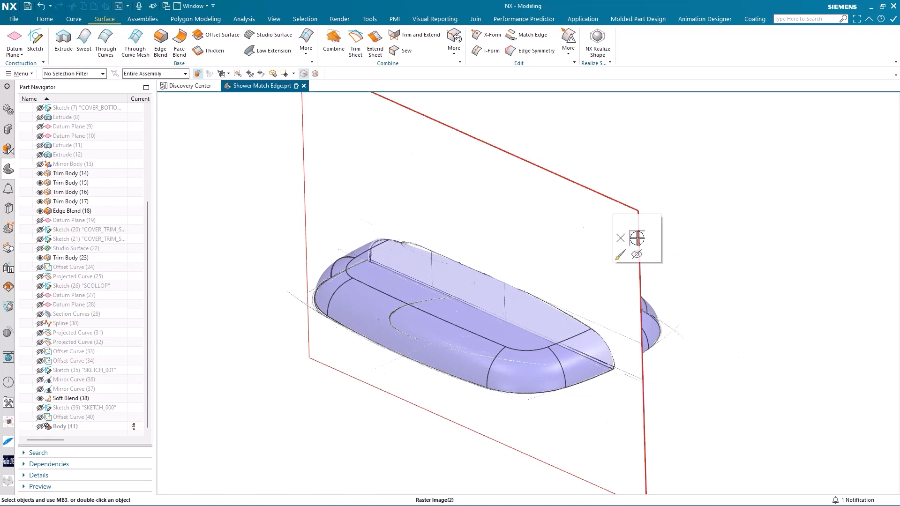
pyautogui.moveTo(638, 239); pyautogui.dragTo(224, 312, button='middle')
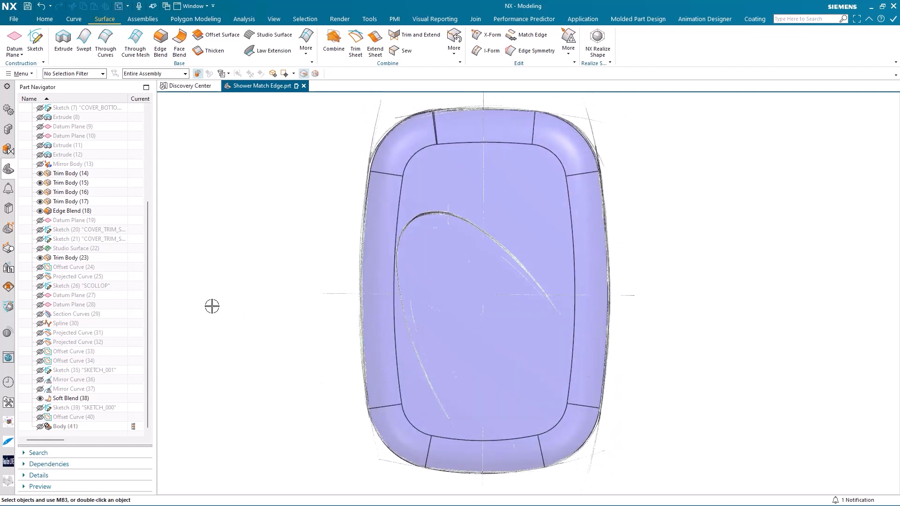
# Show the SCOLLOP sketch, Projected Curve (32) and Spline (30) on the cover.
pyautogui.click(40, 286)
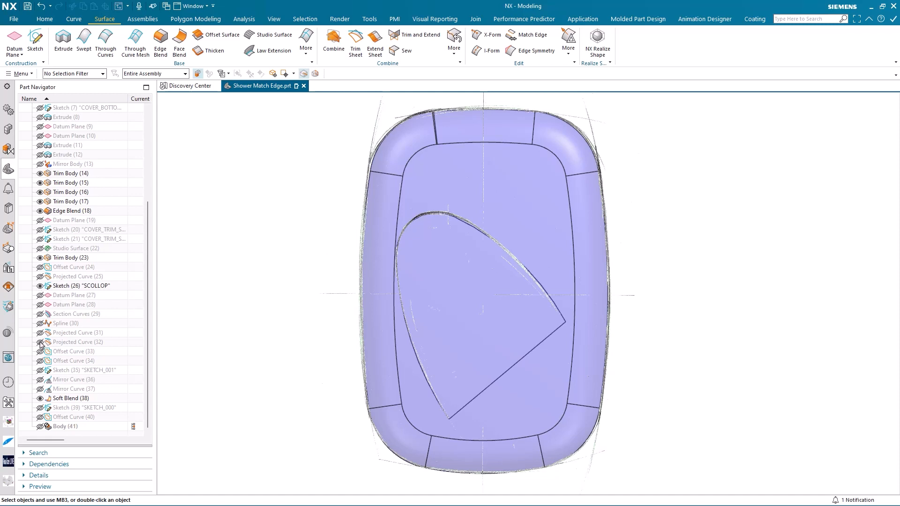
pyautogui.click(40, 343)
pyautogui.moveTo(249, 327); pyautogui.dragTo(181, 352, button='middle')
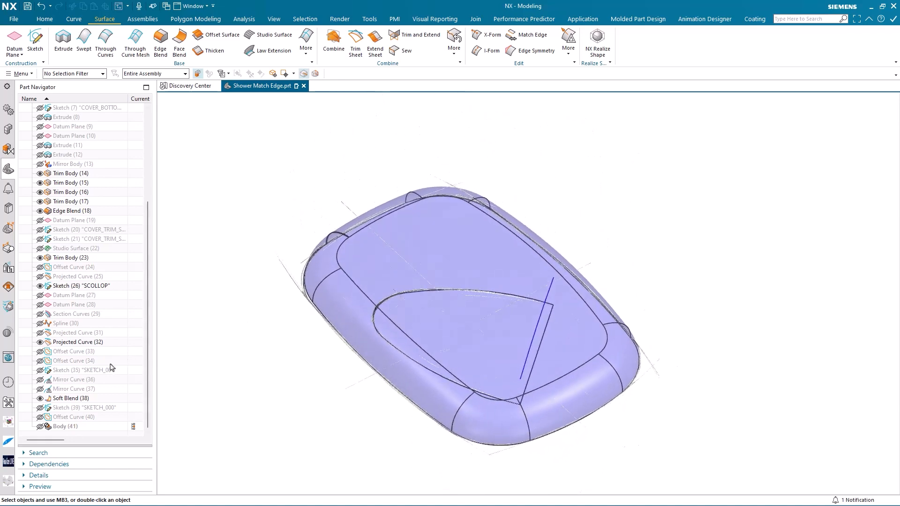
pyautogui.click(40, 324)
pyautogui.moveTo(217, 290); pyautogui.dragTo(242, 282, button='middle')
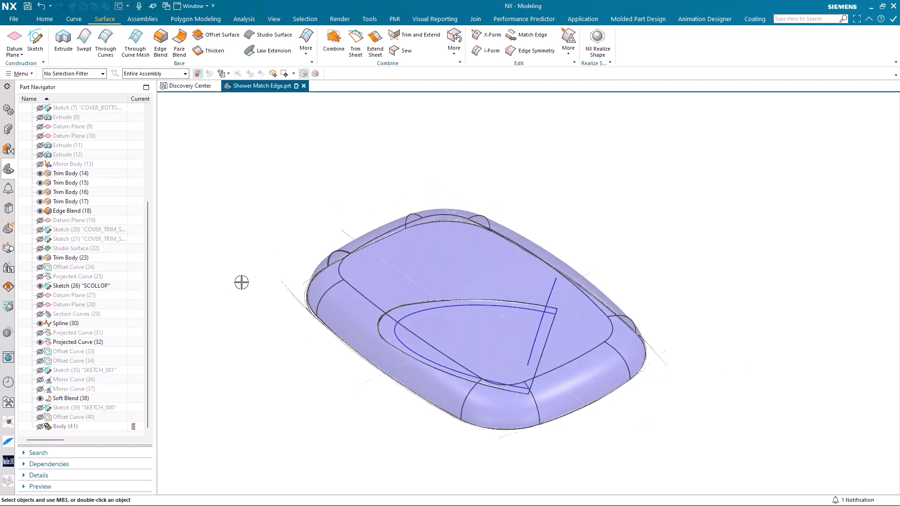
# Hide the raster reference image around the cover and show the flat sheet Body (41).
pyautogui.click(255, 277)
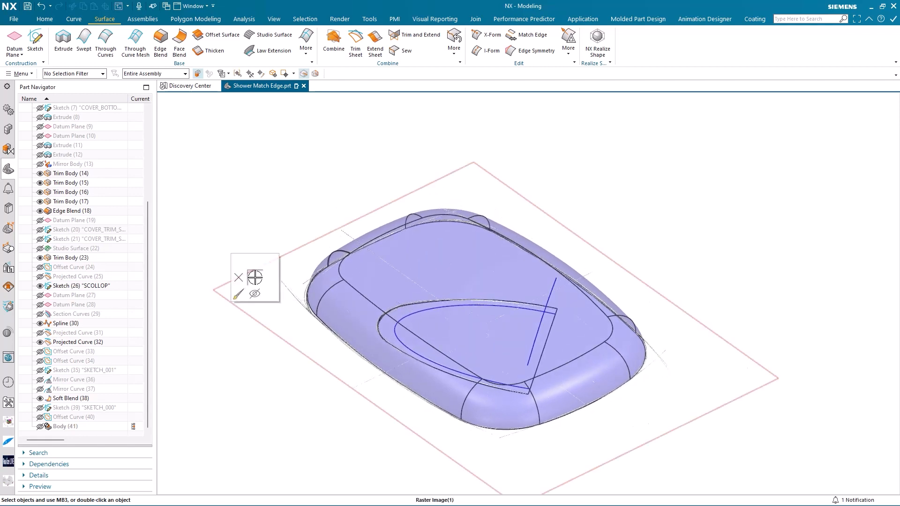
pyautogui.click(255, 294)
pyautogui.moveTo(231, 217); pyautogui.dragTo(160, 331, button='middle')
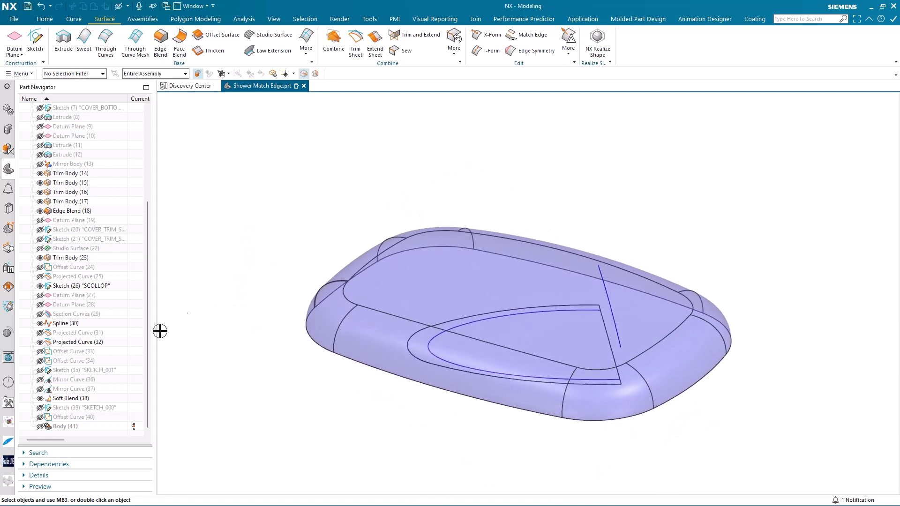
pyautogui.click(40, 427)
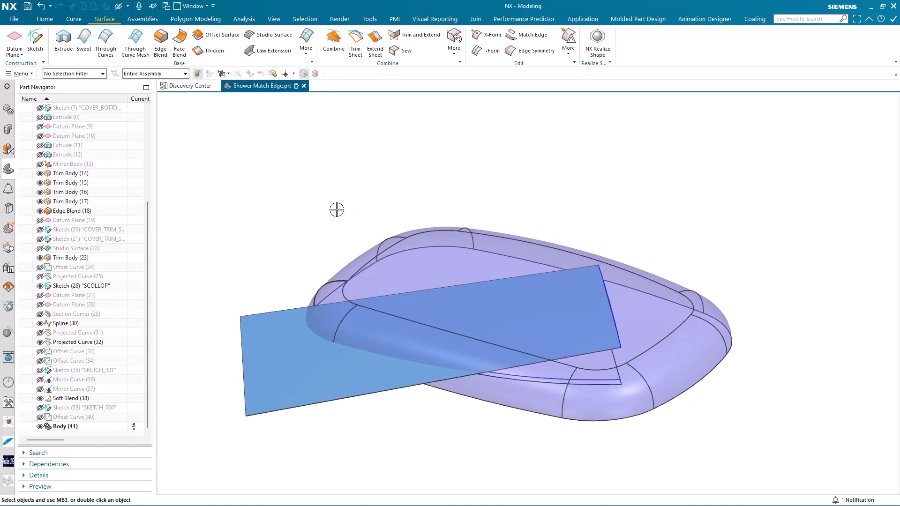
pyautogui.moveTo(336, 209); pyautogui.dragTo(549, 174, button='middle')
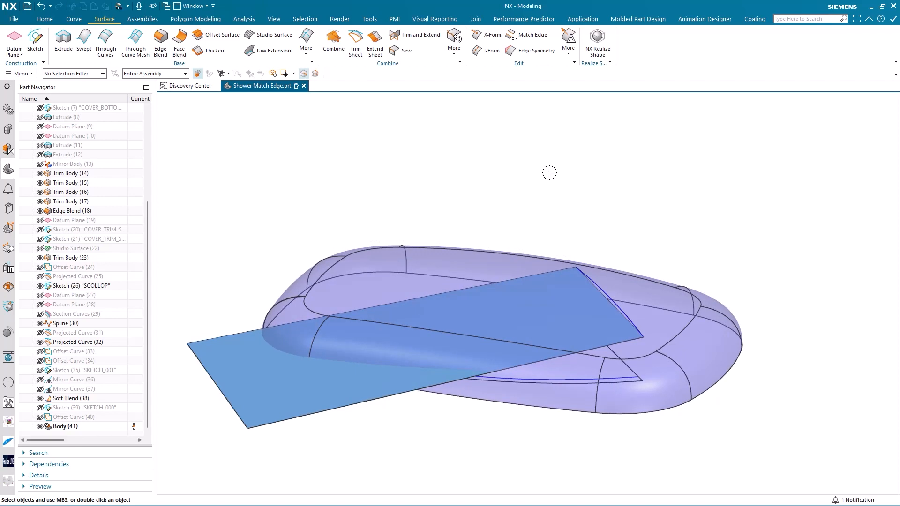
# Start a Match Edge from the flat sheet's edge nearest the cover's top to the projected curve on the top face.
pyautogui.click(530, 36)
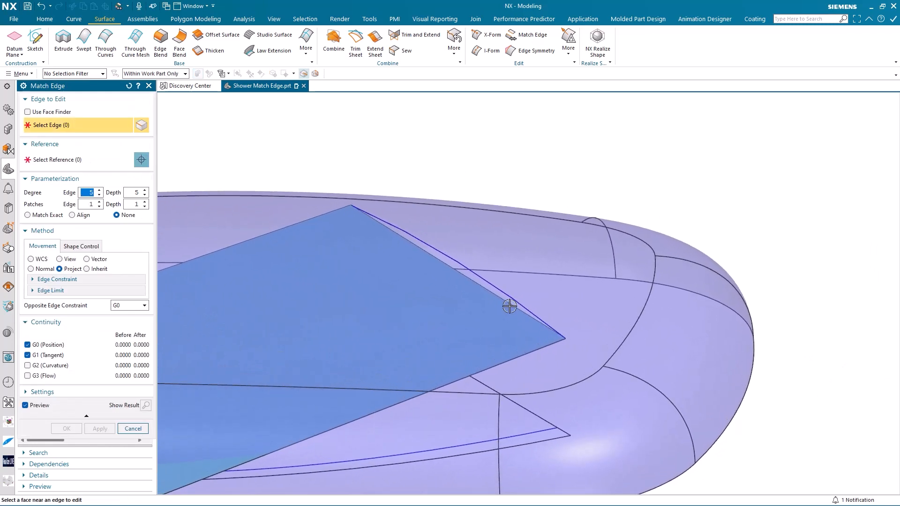
pyautogui.click(509, 303)
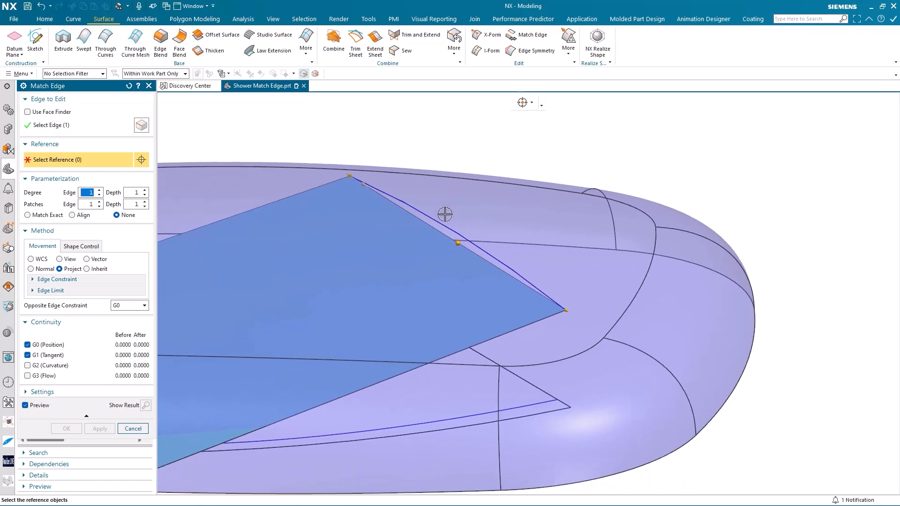
pyautogui.click(509, 265)
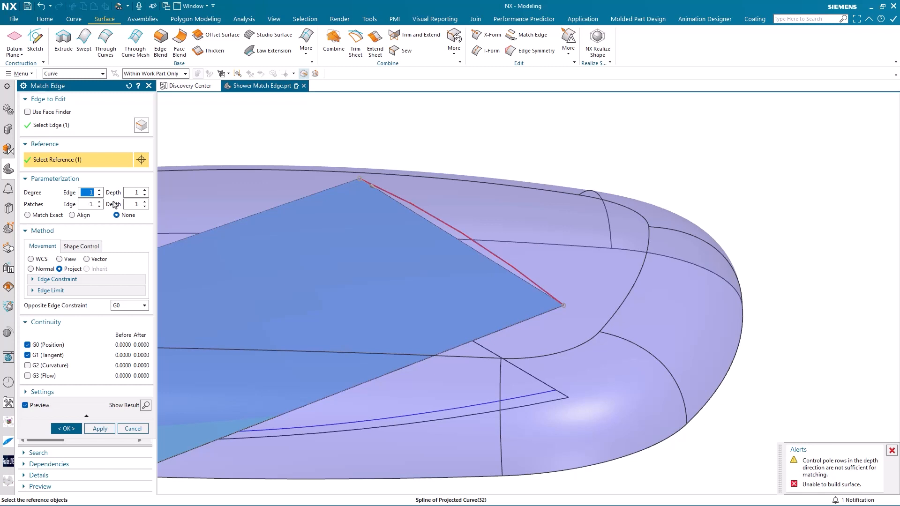
# Set the matched sheet's degree to 4 along the edge and 4 in depth.
pyautogui.write('3')
pyautogui.press('Return')
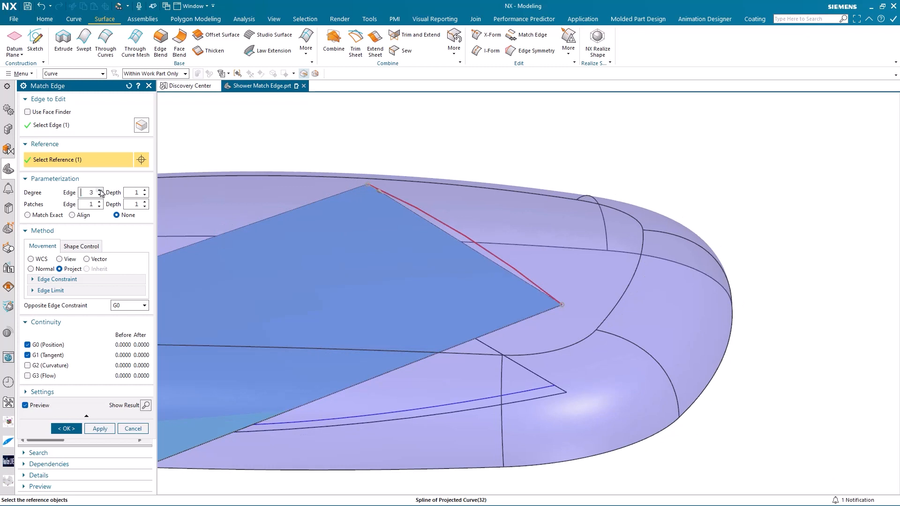
pyautogui.click(145, 191)
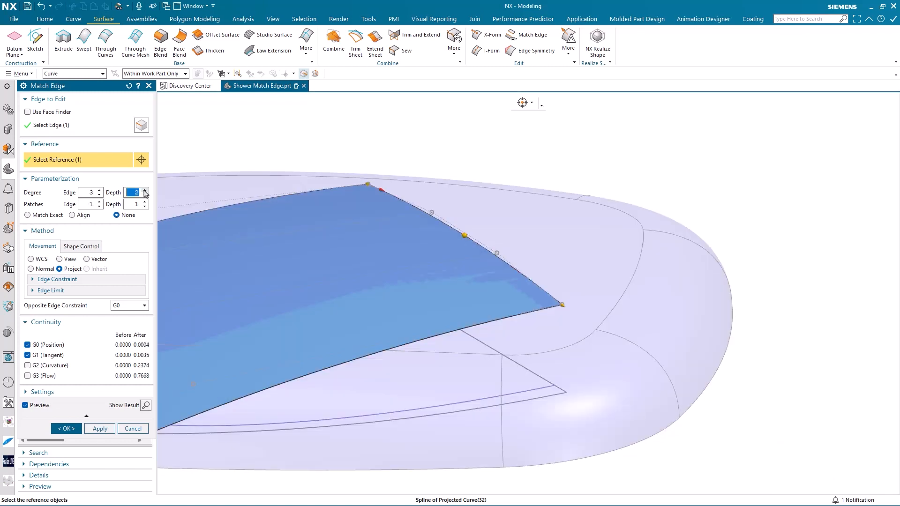
pyautogui.click(145, 190)
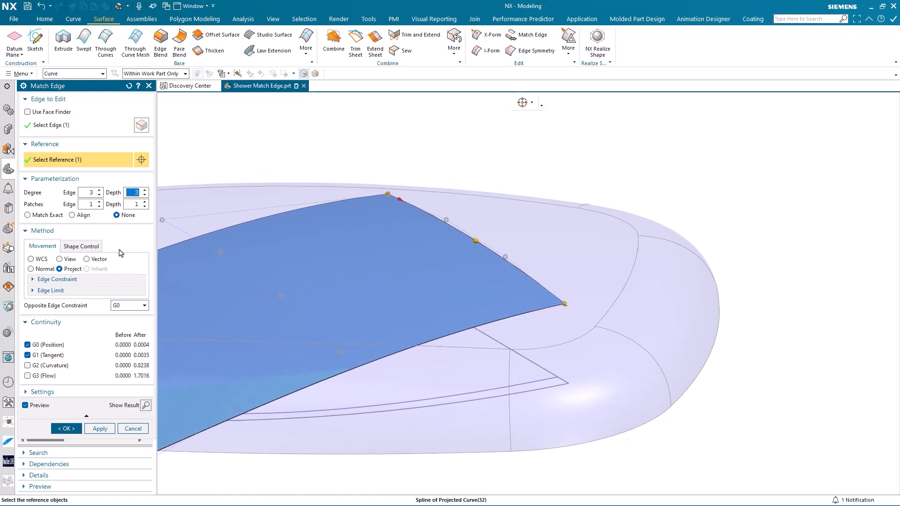
pyautogui.click(100, 190)
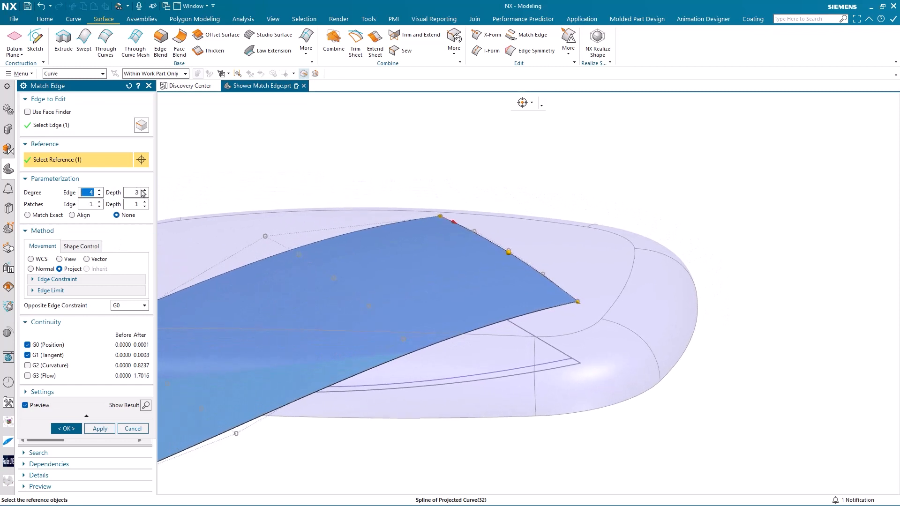
pyautogui.click(145, 191)
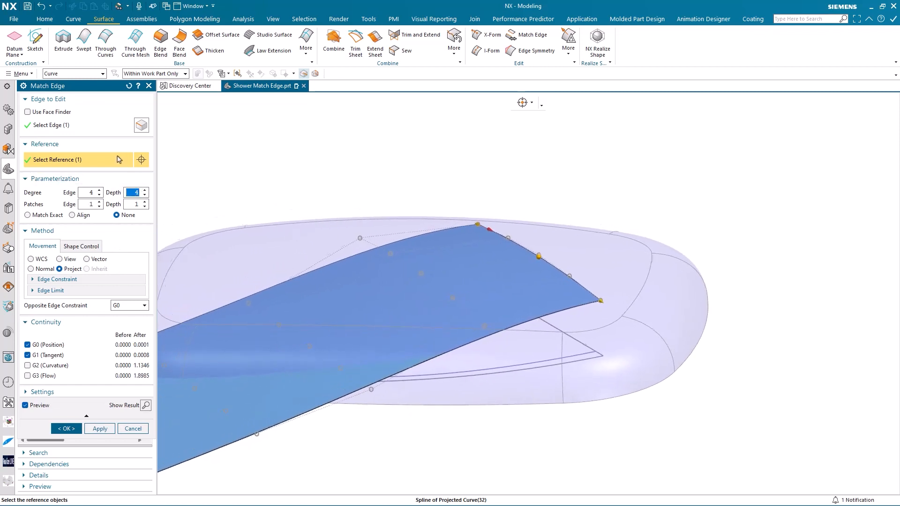
# Use Normal movement for the edge match and add G2 (Curvature) and G3 (Flow) continuity.
pyautogui.click(42, 269)
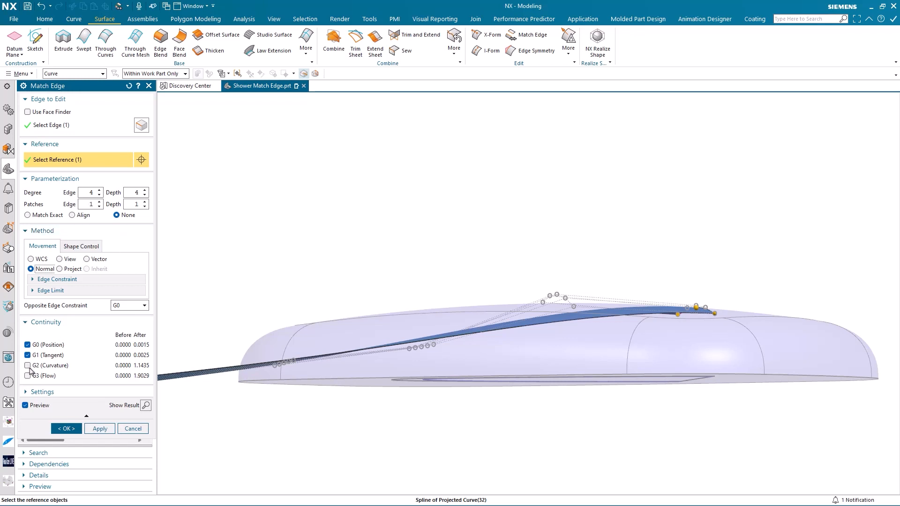
pyautogui.click(28, 366)
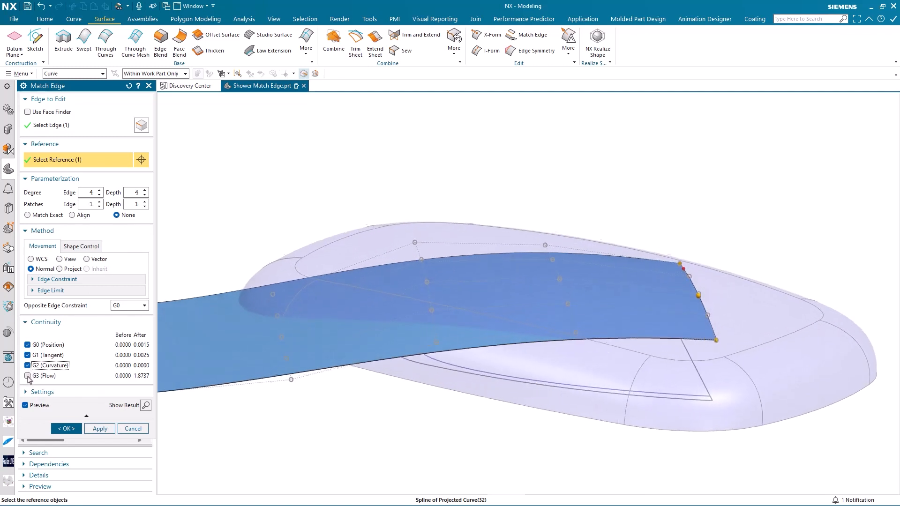
pyautogui.click(28, 376)
pyautogui.moveTo(291, 254); pyautogui.dragTo(272, 93, button='middle')
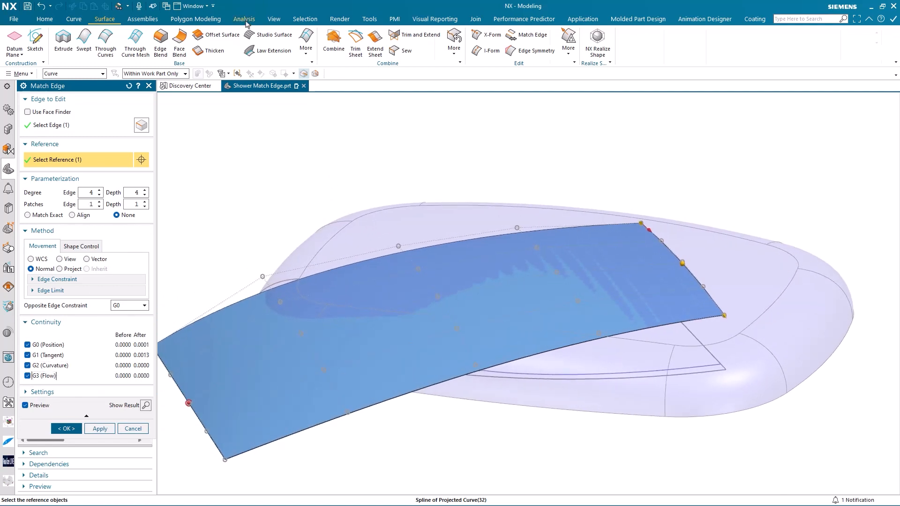
# Run a line-image Reflection Analysis on the matched sheet and the cover's top face to examine the stripe flow across the edge.
pyautogui.click(244, 19)
pyautogui.click(346, 42)
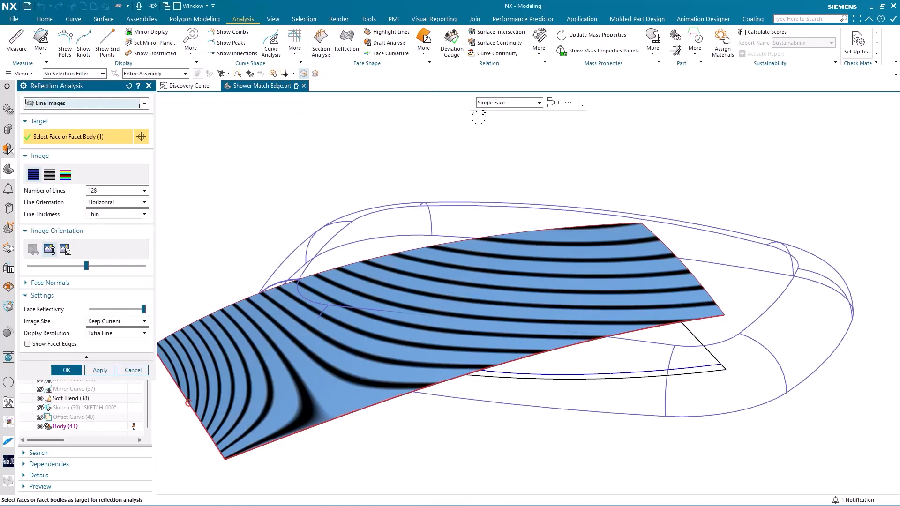
pyautogui.click(704, 249)
pyautogui.moveTo(714, 159); pyautogui.dragTo(406, 295, button='middle')
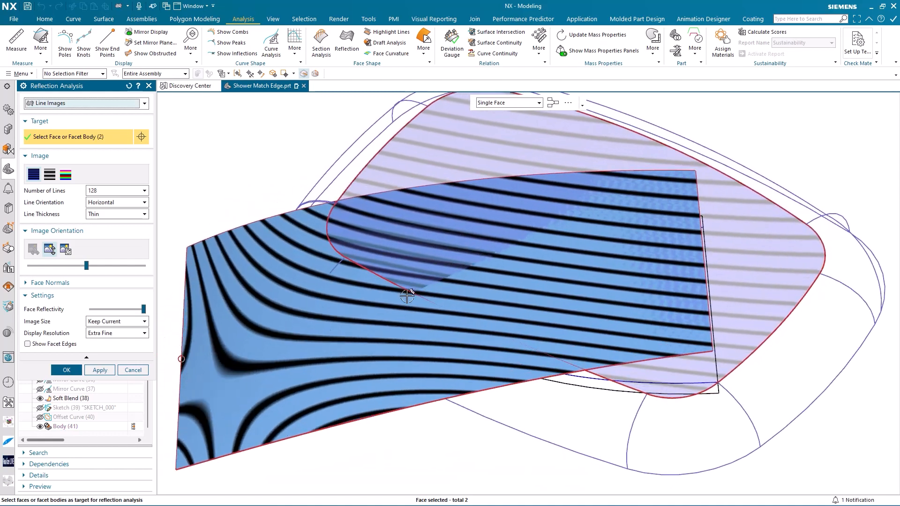
pyautogui.click(67, 370)
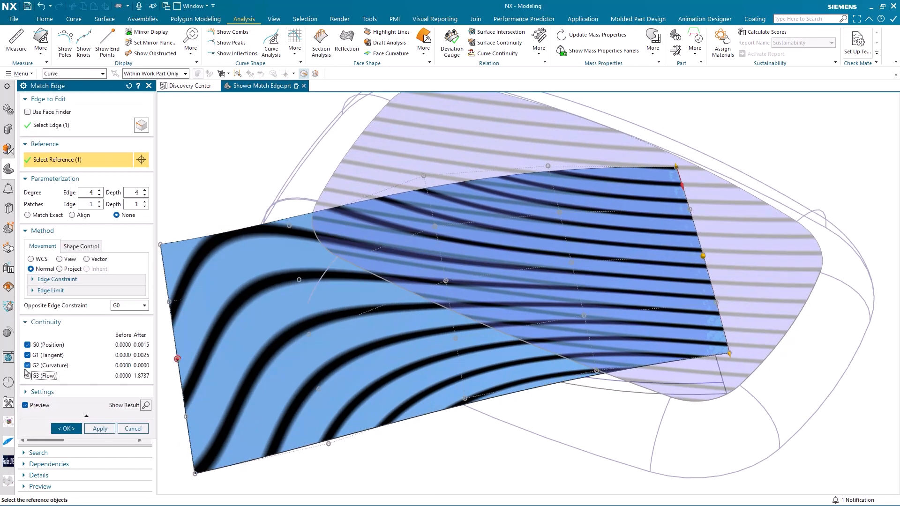
# Accept the edge match with G0 to G2 continuity and G3 off, and return the display to shaded with edges.
pyautogui.click(27, 365)
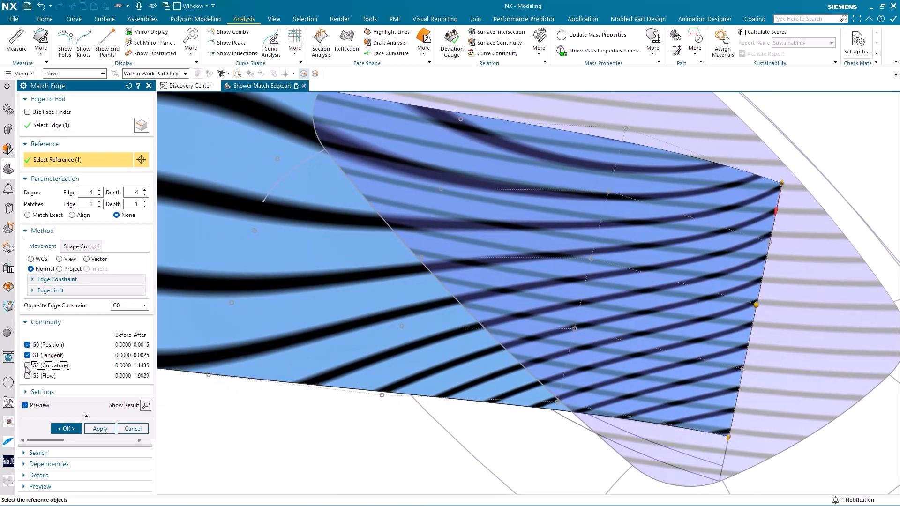
pyautogui.click(27, 366)
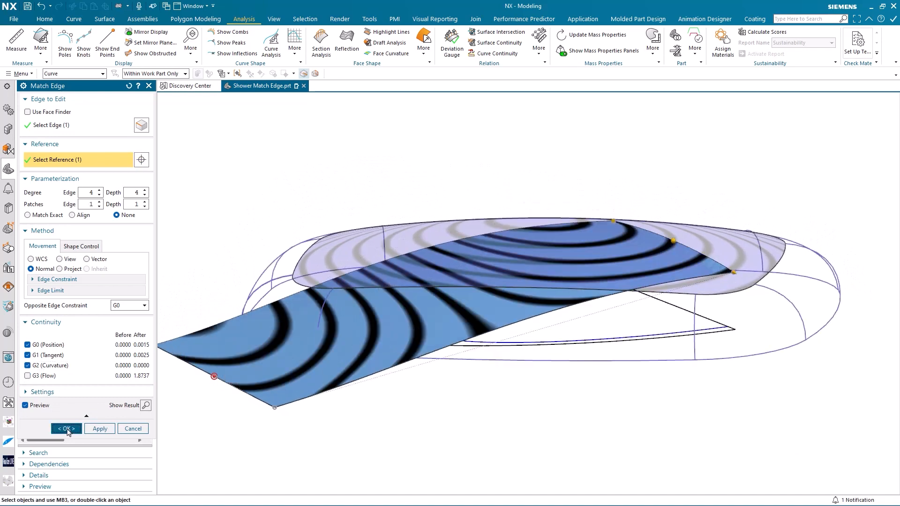
pyautogui.click(66, 429)
pyautogui.rightClick(241, 221)
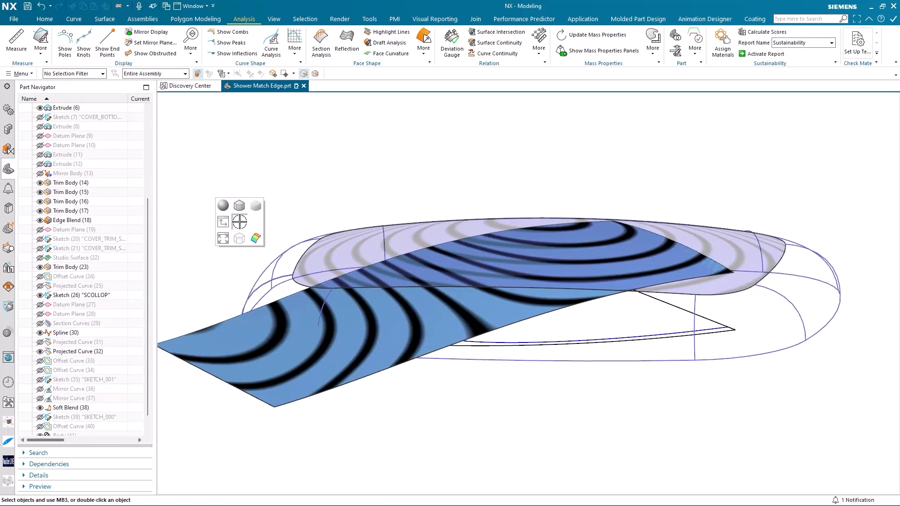
pyautogui.click(243, 206)
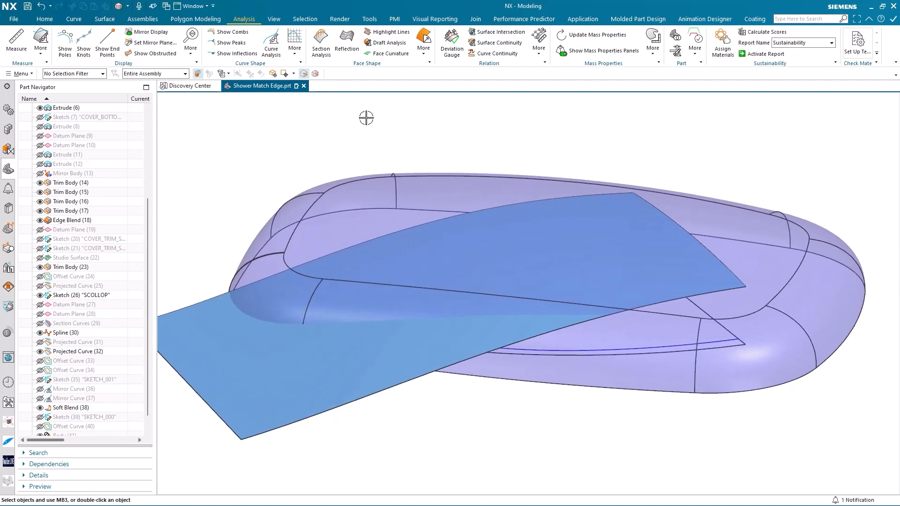
# Trim the matched sheet with the inner scallop spline projected along the vertical vector, keeping the region inside the curve.
pyautogui.click(108, 20)
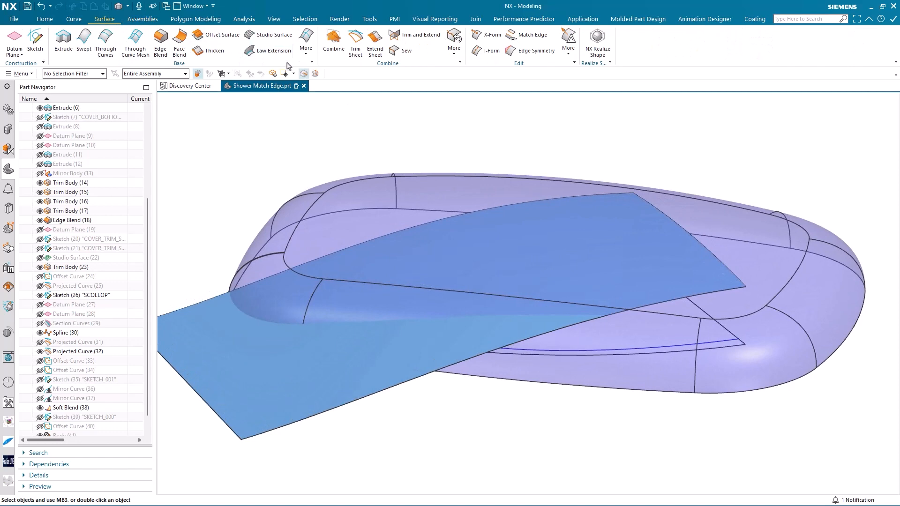
pyautogui.click(356, 49)
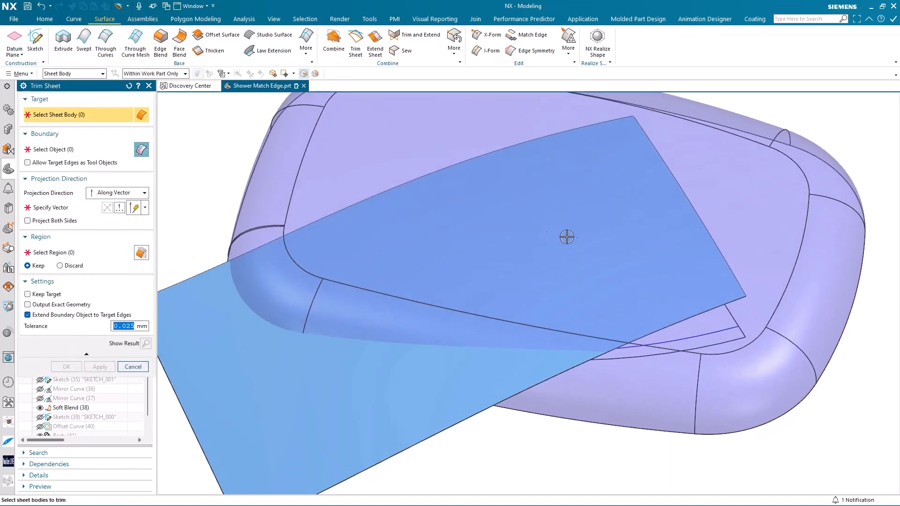
pyautogui.click(588, 254)
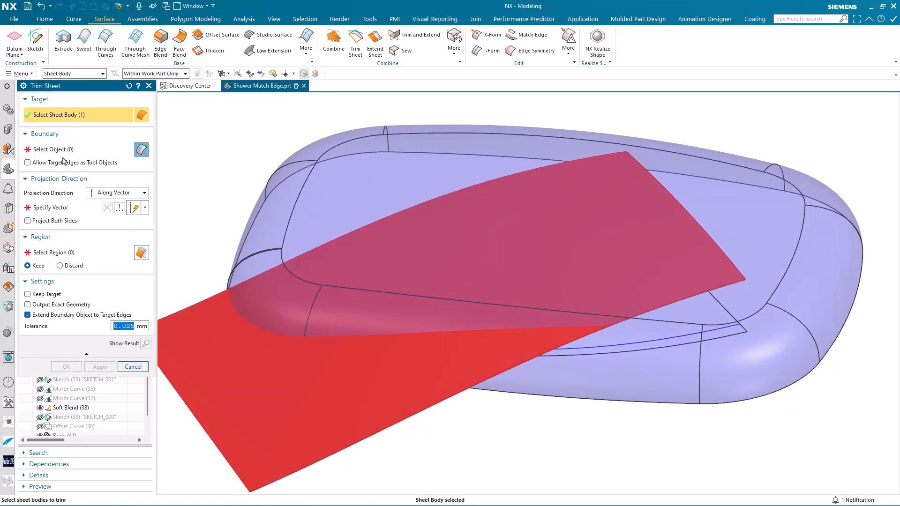
pyautogui.click(60, 150)
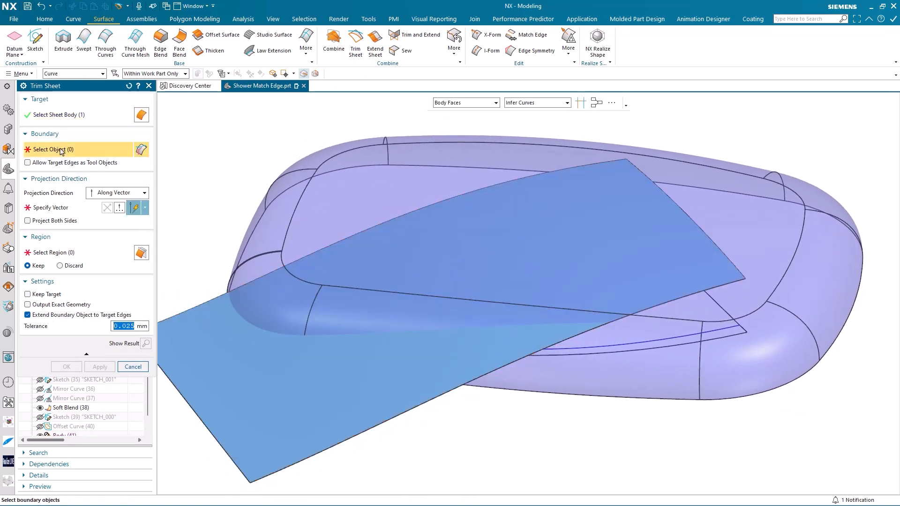
pyautogui.click(633, 344)
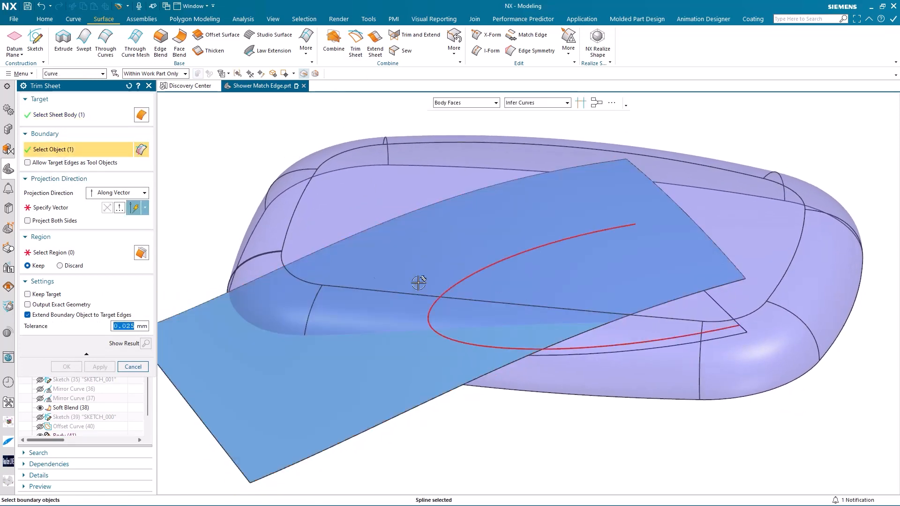
pyautogui.click(65, 210)
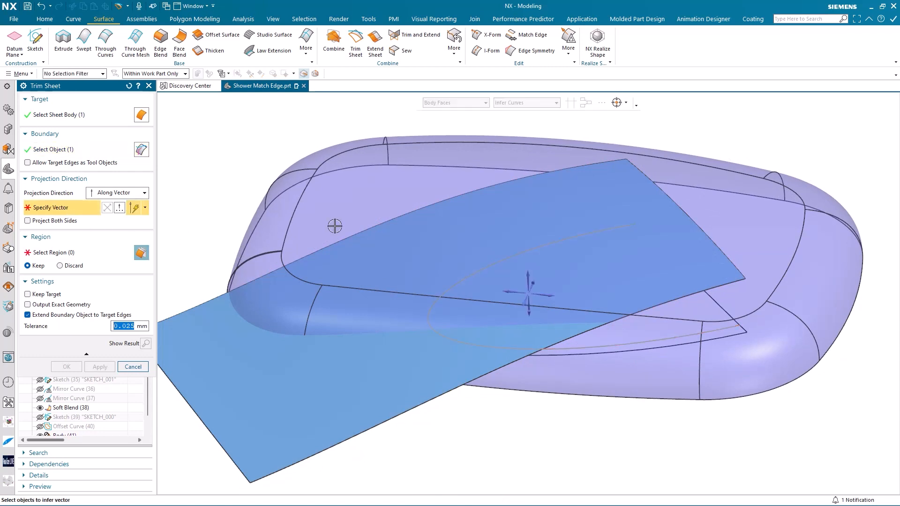
pyautogui.click(529, 275)
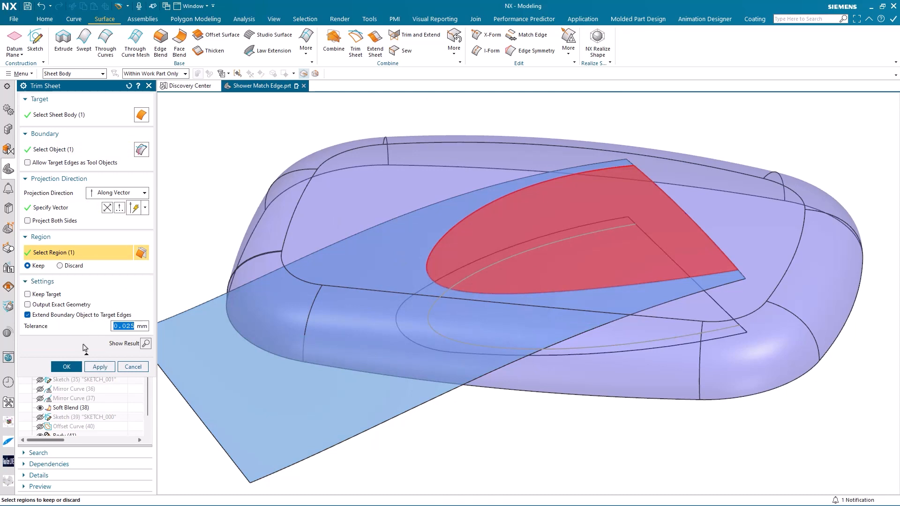
pyautogui.click(66, 367)
# Show Projected Curve (31), the outer scallop outline lying on the cover's top face.
pyautogui.moveTo(232, 155); pyautogui.dragTo(227, 155, button='middle')
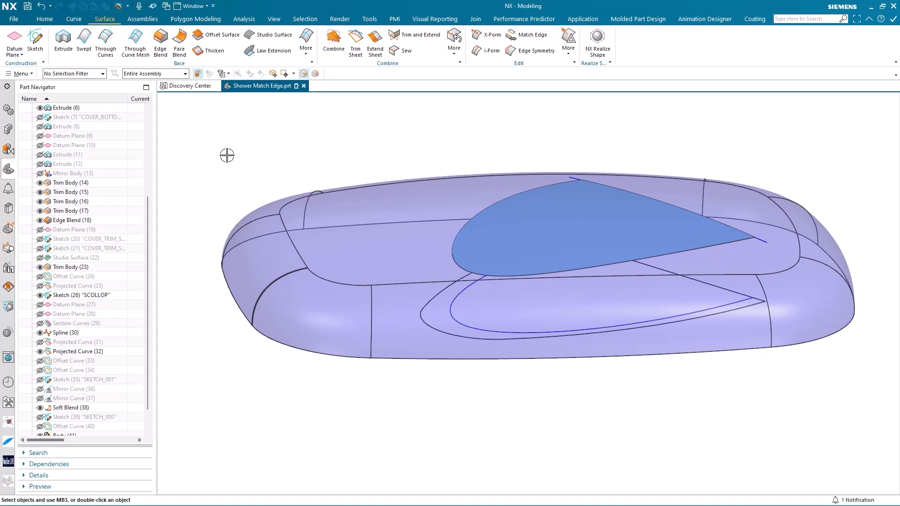
pyautogui.moveTo(227, 155); pyautogui.dragTo(227, 156, button='middle')
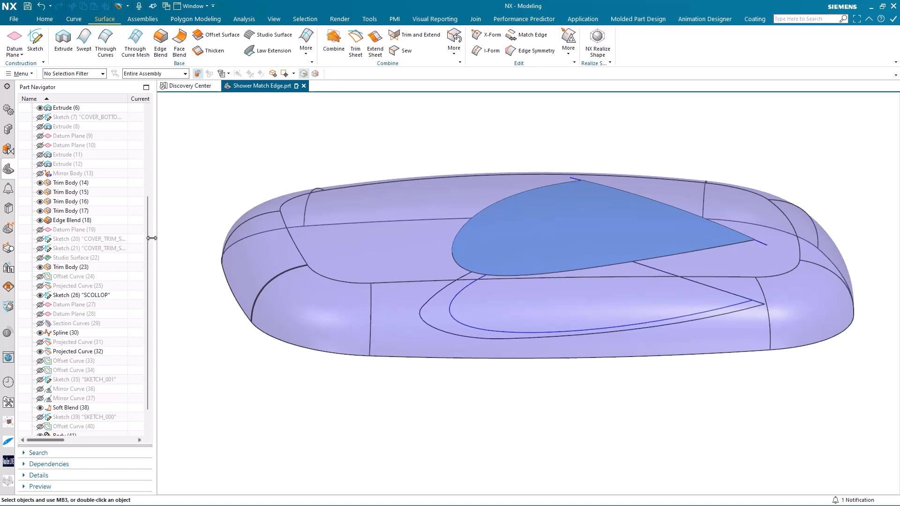
pyautogui.click(40, 342)
pyautogui.moveTo(279, 165); pyautogui.dragTo(441, 129, button='middle')
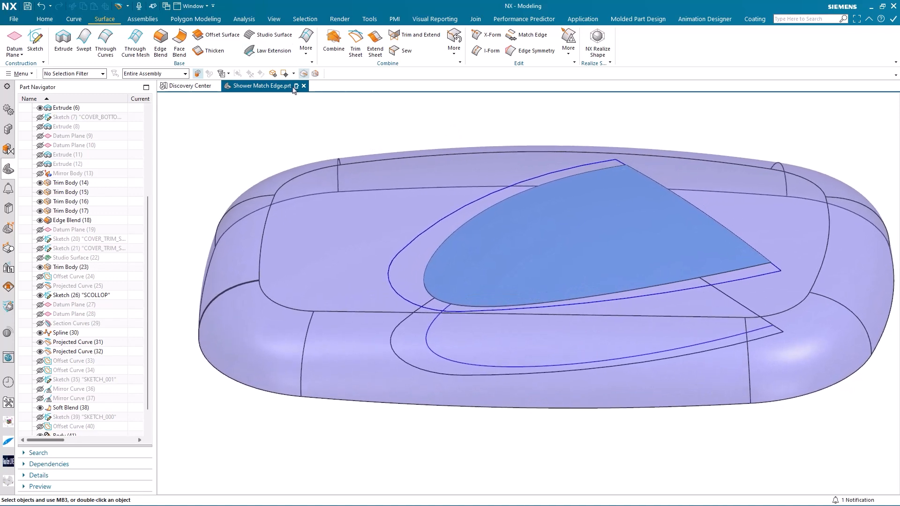
# Start a Studio Surface with the outer projected curve as first section and the trimmed sheet's curved edge as second.
pyautogui.click(268, 35)
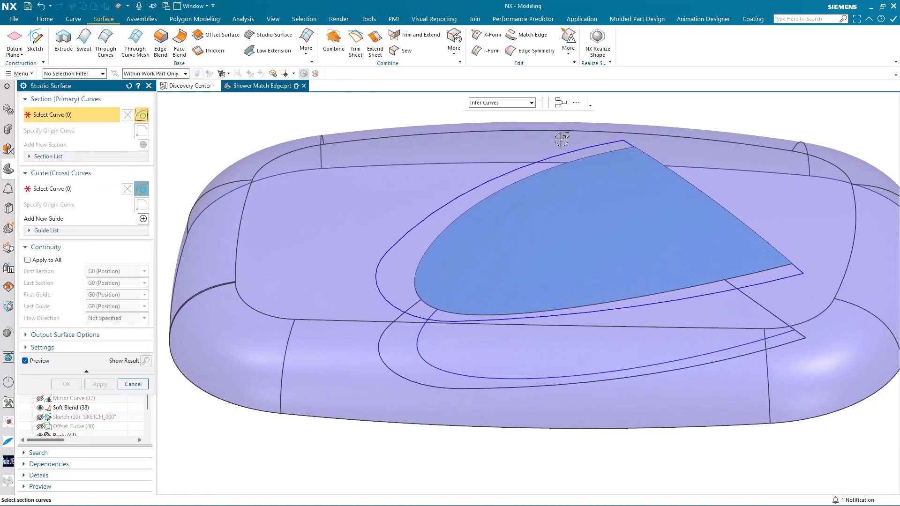
pyautogui.click(598, 145)
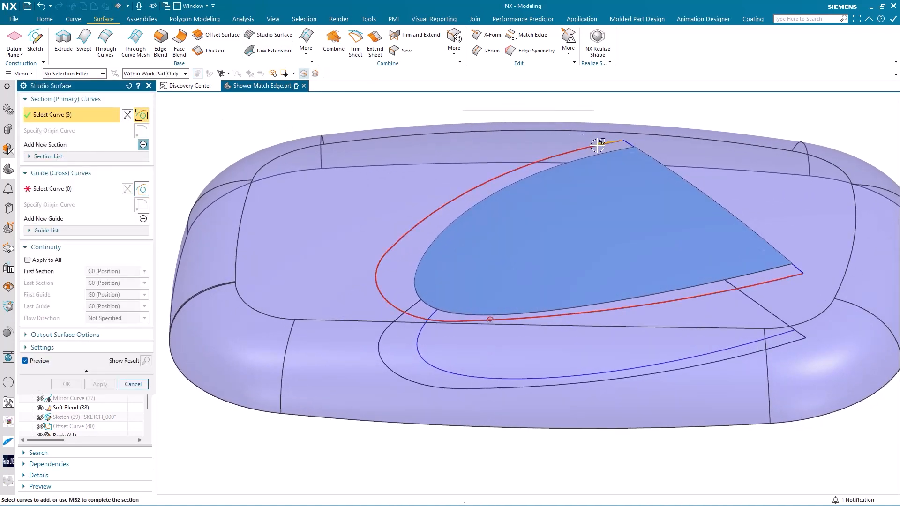
pyautogui.middleClick(266, 125)
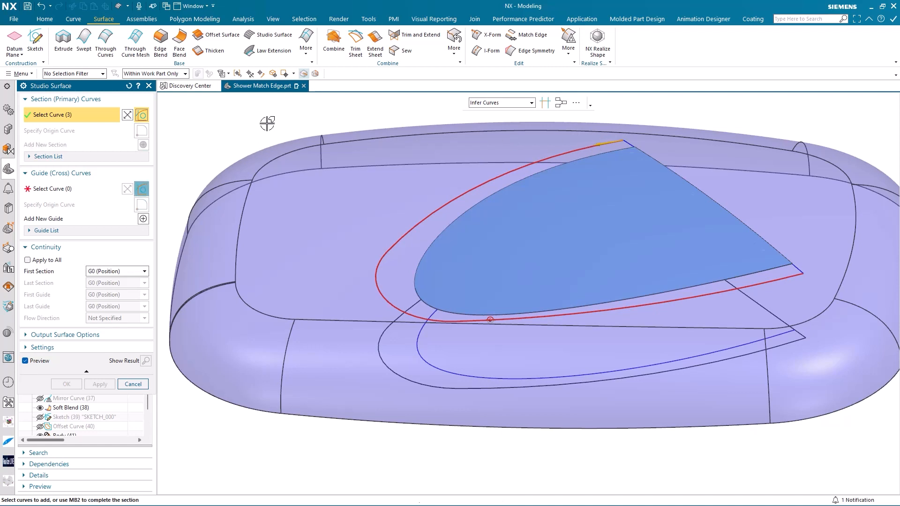
pyautogui.click(578, 159)
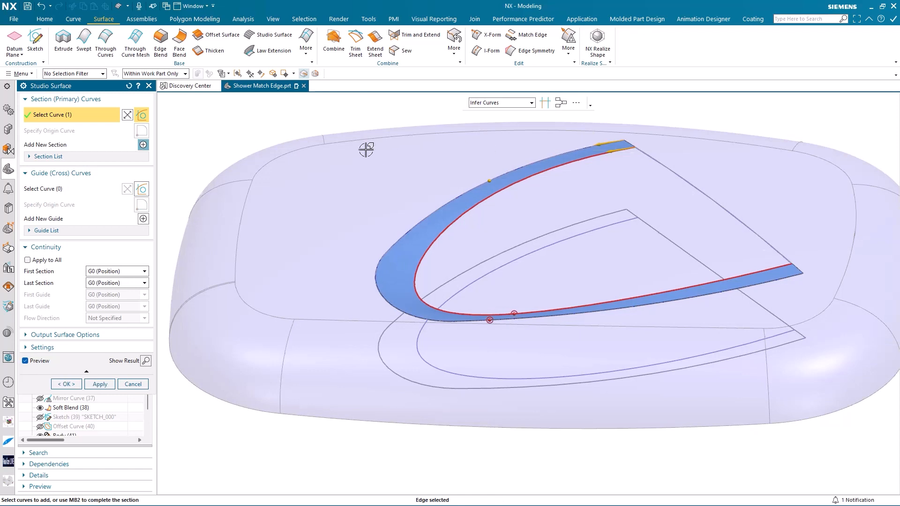
# Set the Studio Surface's last section to G2 (Curvature) continuity with the trimmed sheet.
pyautogui.moveTo(241, 150); pyautogui.dragTo(193, 157, button='middle')
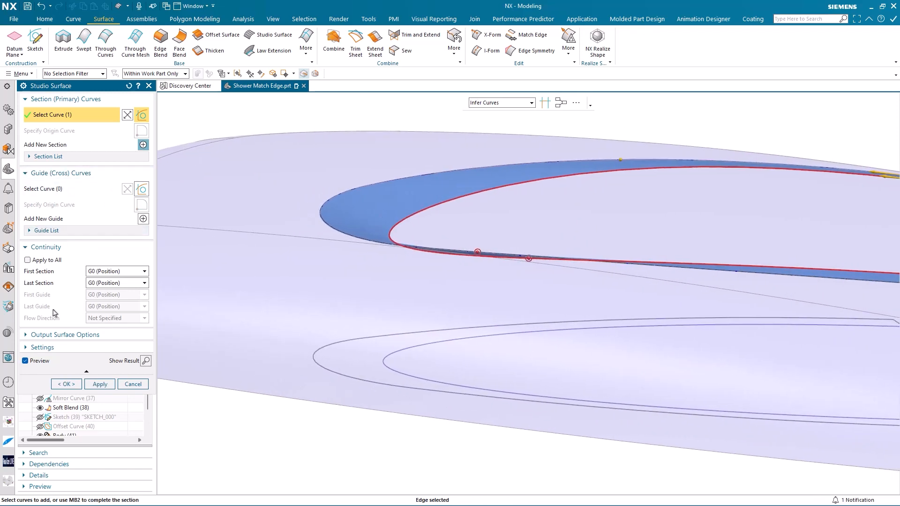
pyautogui.click(115, 285)
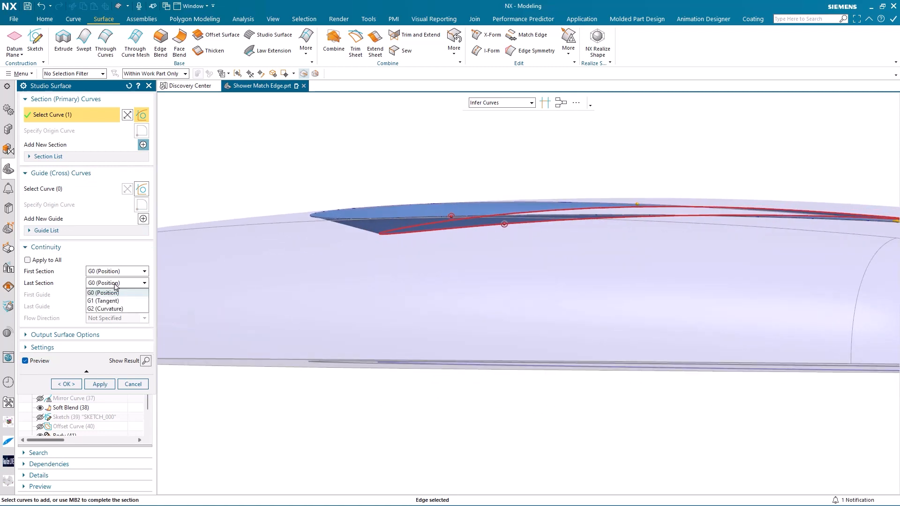
pyautogui.click(113, 301)
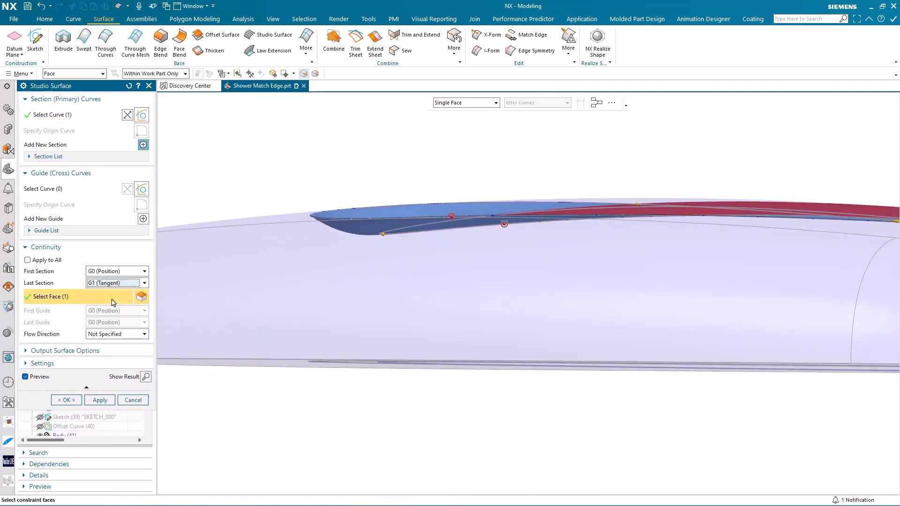
pyautogui.click(115, 284)
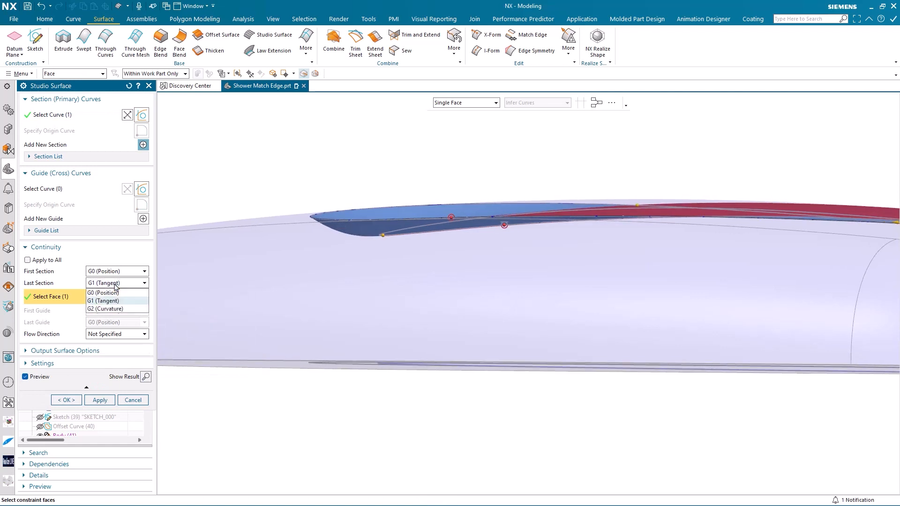
pyautogui.click(111, 309)
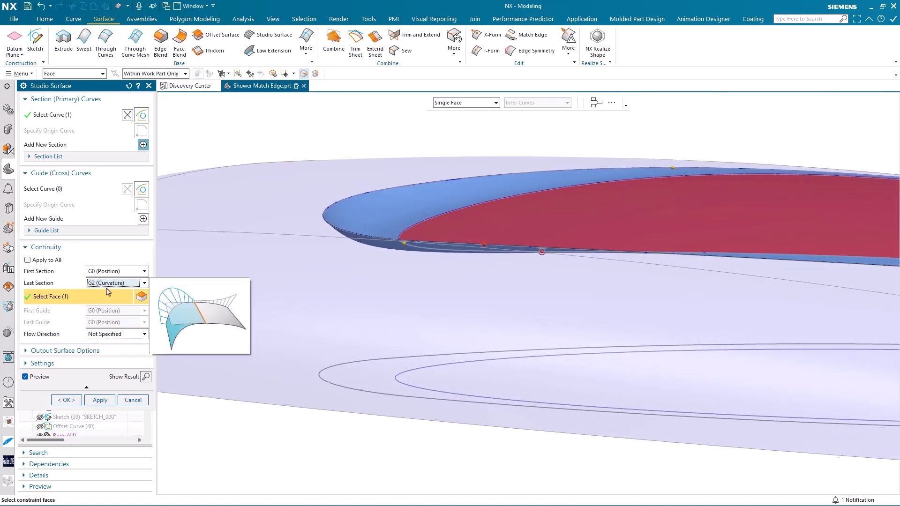
# Make the first section G2 (Curvature) continuous with the cover's top face and create the Studio Surface.
pyautogui.click(117, 272)
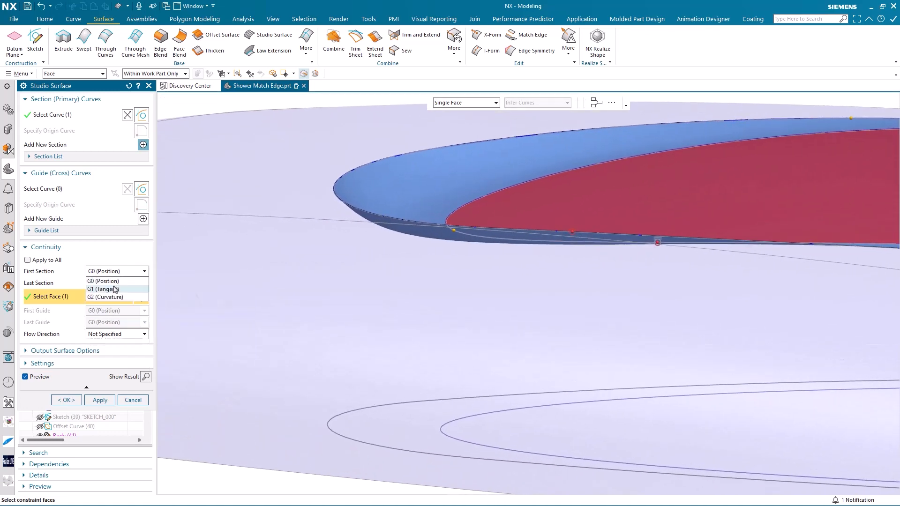
pyautogui.click(115, 289)
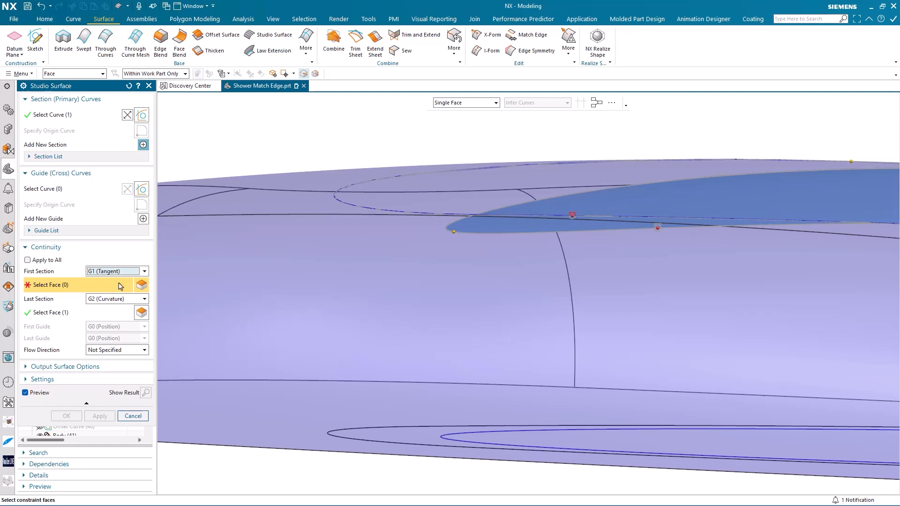
pyautogui.scroll(5, 217, 223)
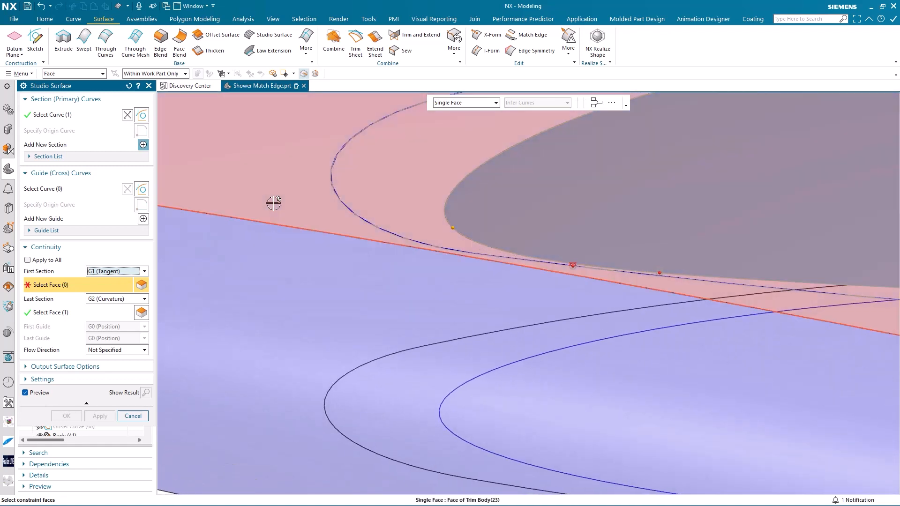
pyautogui.click(274, 203)
pyautogui.moveTo(273, 201); pyautogui.dragTo(225, 254, button='middle')
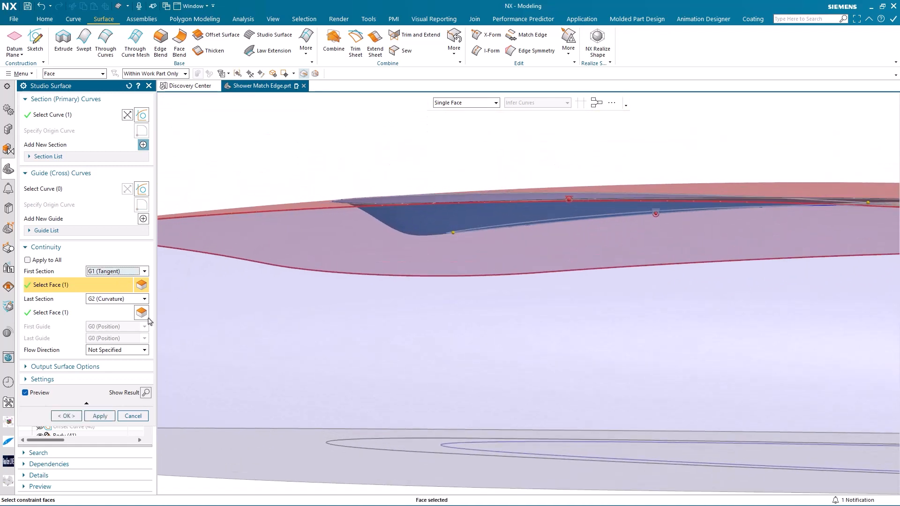
pyautogui.click(118, 272)
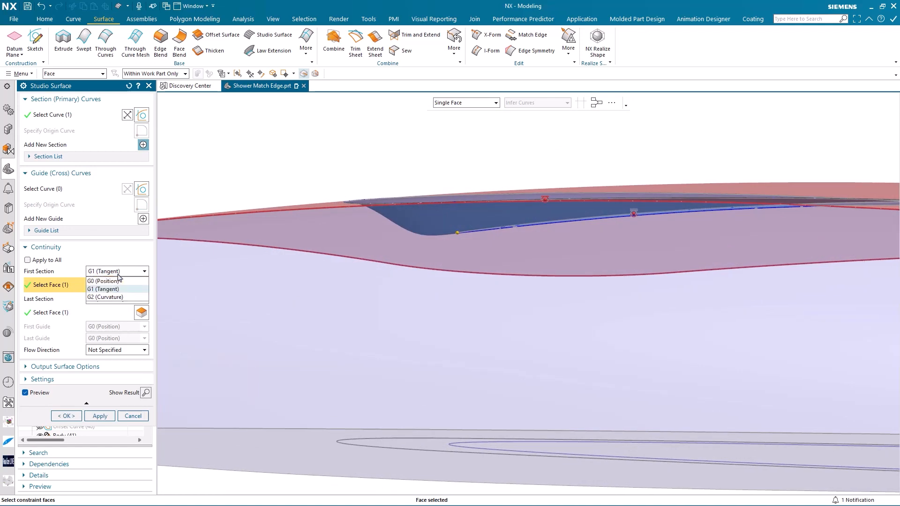
pyautogui.click(114, 297)
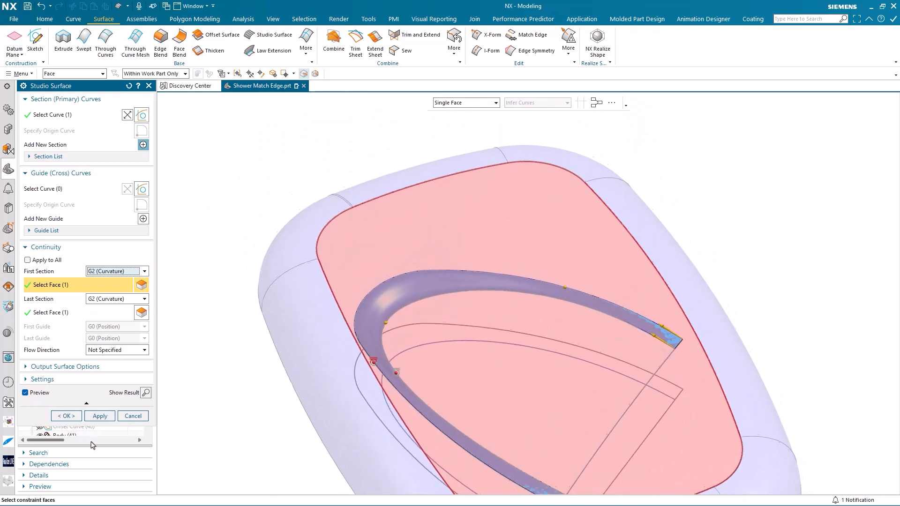
pyautogui.click(70, 416)
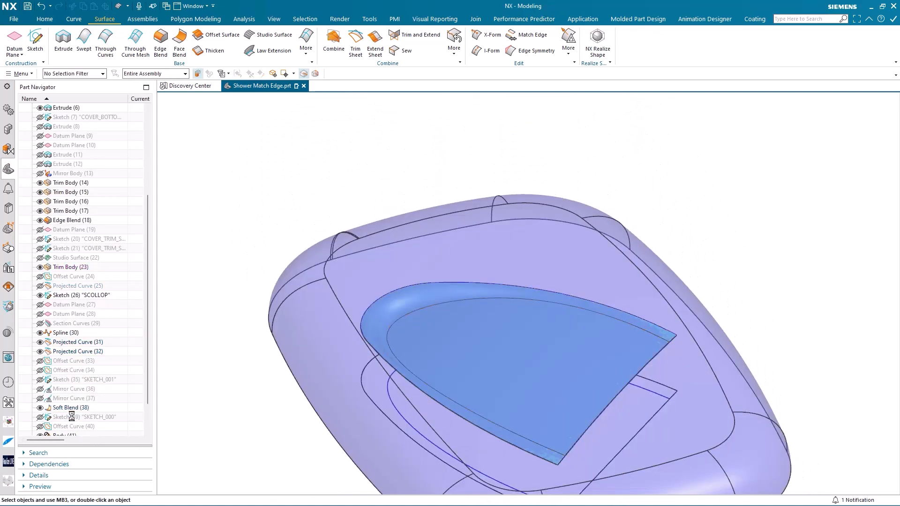
# Sew the new Studio Surface to the trimmed scallop sheet as the target, forming one sheet body.
pyautogui.moveTo(310, 188); pyautogui.dragTo(314, 170, button='middle')
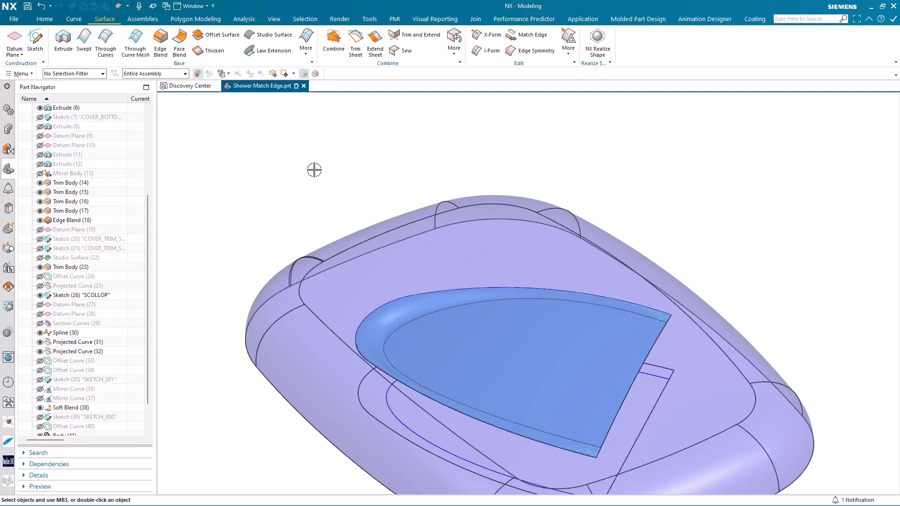
pyautogui.moveTo(314, 169); pyautogui.dragTo(404, 123, button='middle')
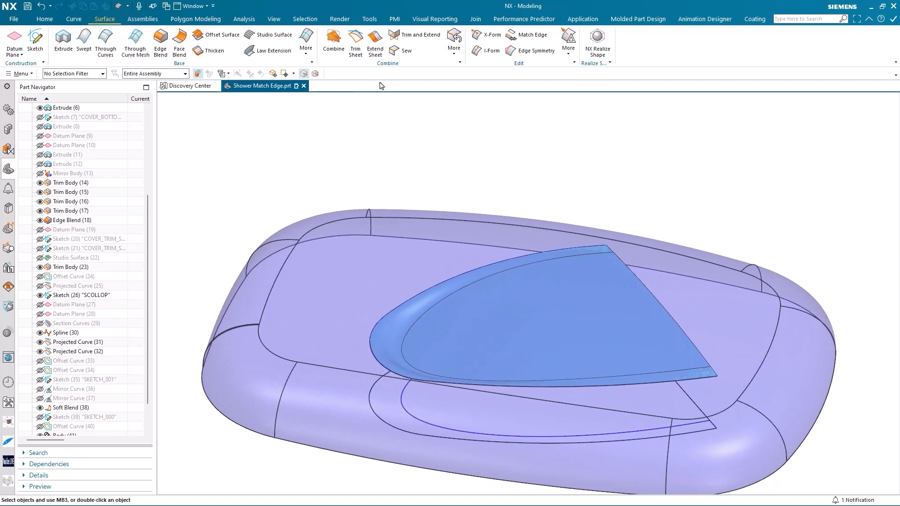
pyautogui.click(397, 54)
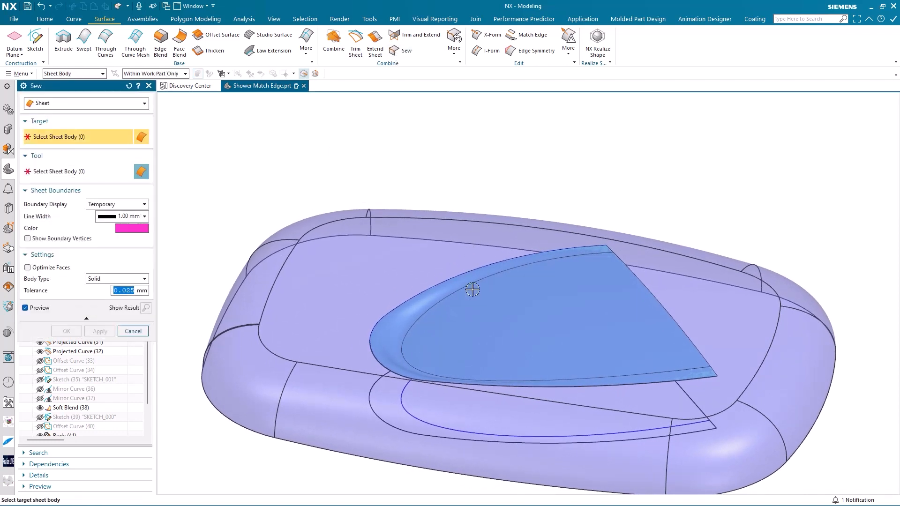
pyautogui.click(442, 305)
pyautogui.click(412, 308)
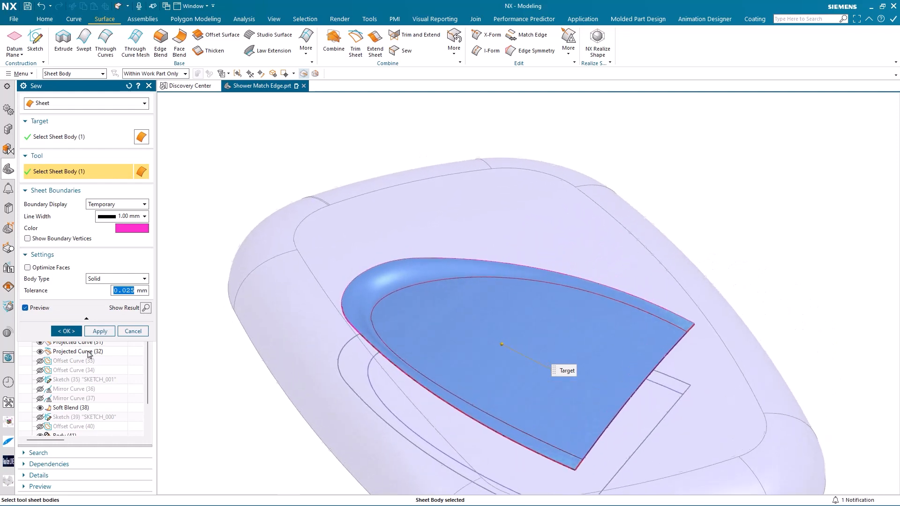
pyautogui.click(73, 332)
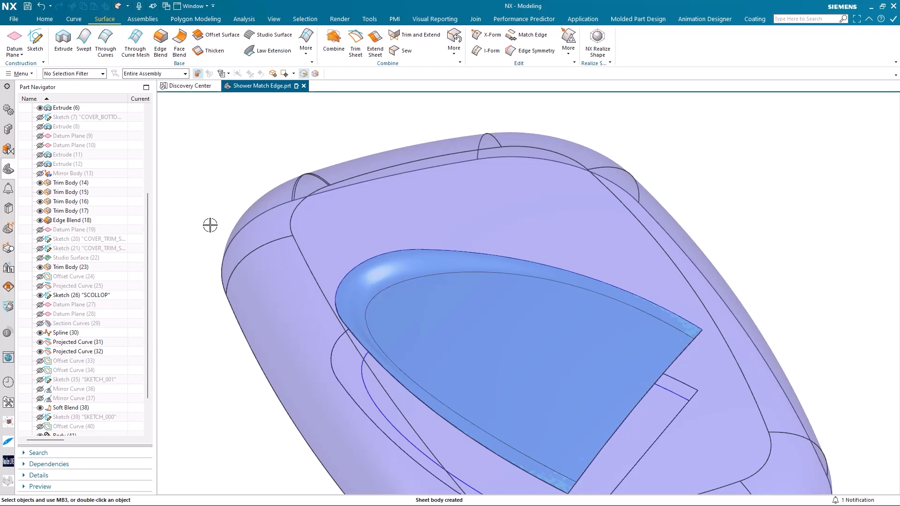
# Patch the sewn scallop sheet into the shower cover body.
pyautogui.moveTo(210, 225); pyautogui.dragTo(446, 79, button='middle')
pyautogui.click(454, 52)
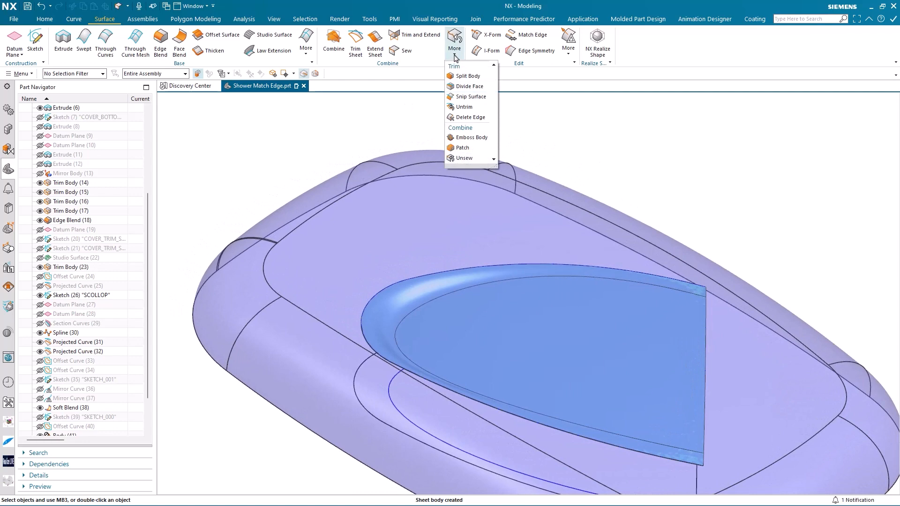
pyautogui.click(462, 142)
pyautogui.click(417, 212)
pyautogui.moveTo(416, 211); pyautogui.dragTo(493, 265, button='middle')
pyautogui.click(493, 265)
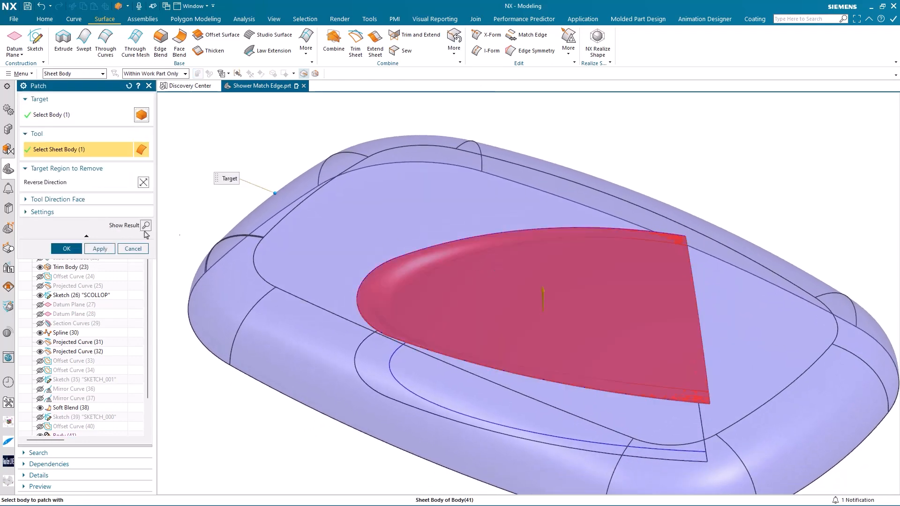
pyautogui.click(67, 249)
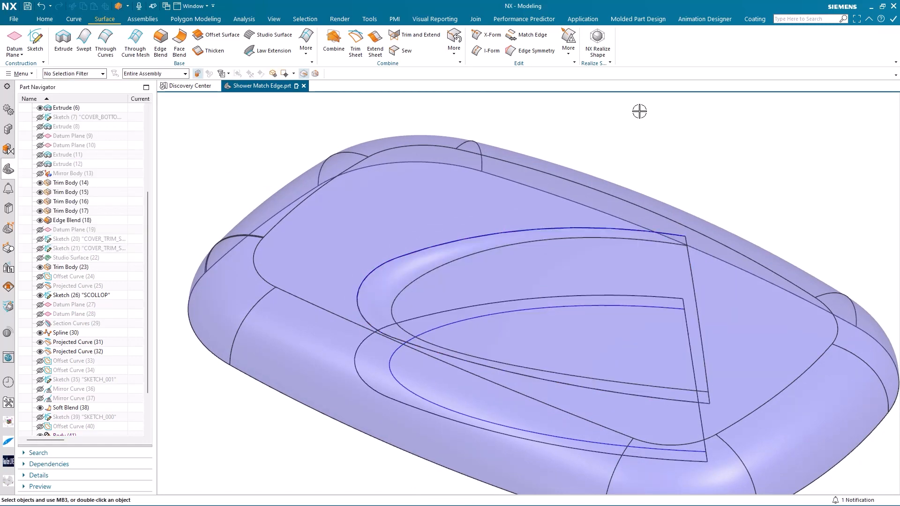
pyautogui.scroll(-2, 639, 108)
pyautogui.scroll(-3, 617, 110)
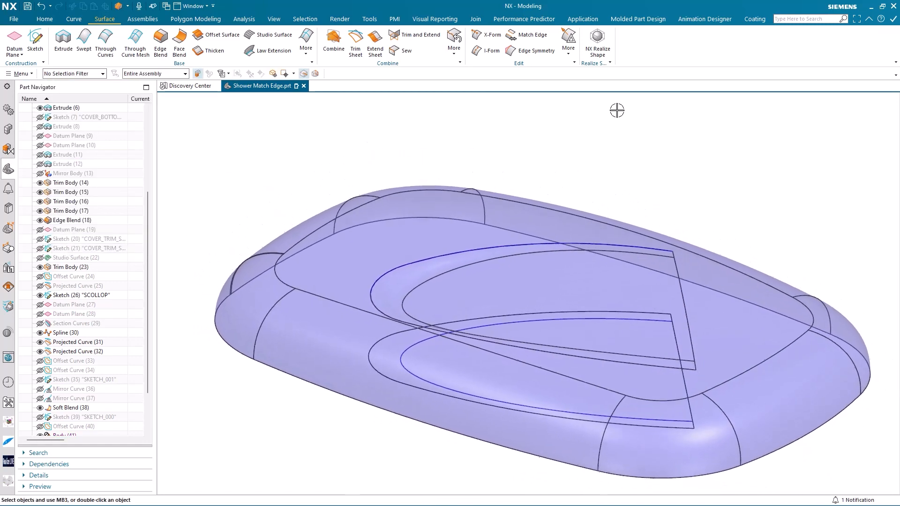
# Hide all curves and sketches so that only the cover body is displayed.
pyautogui.hotkey('ctrl', 'w')
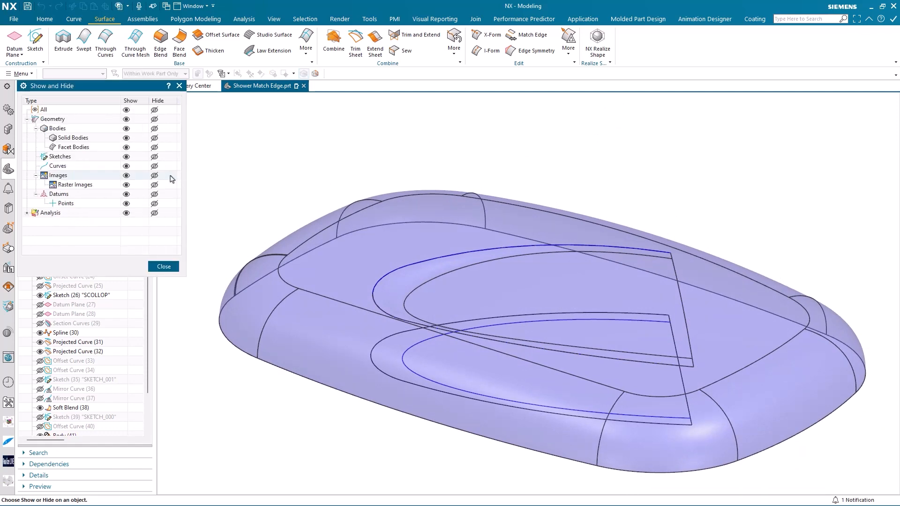
pyautogui.click(155, 167)
pyautogui.click(165, 264)
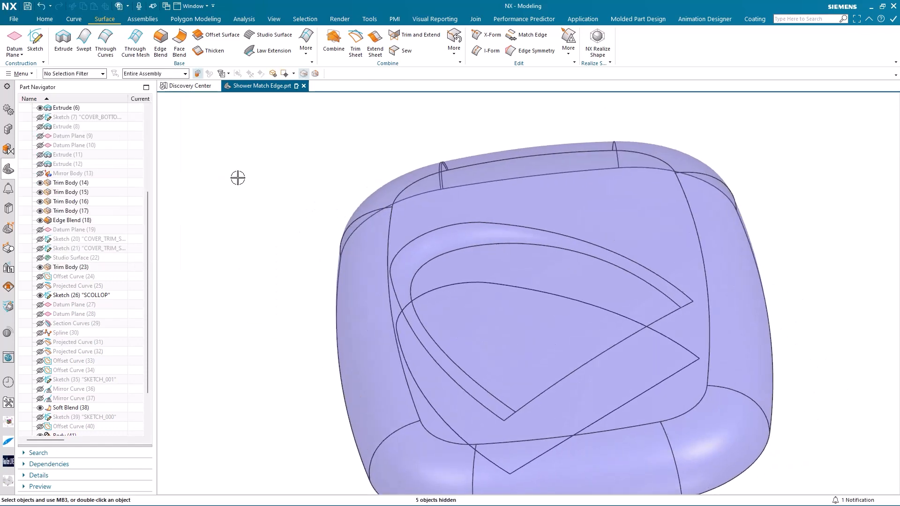
pyautogui.hotkey('ctrl', 'w')
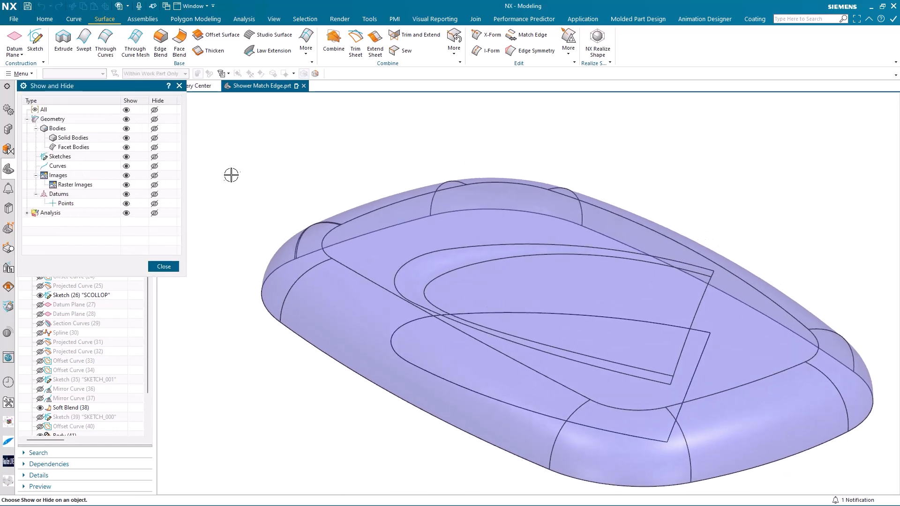
pyautogui.click(160, 157)
pyautogui.click(164, 265)
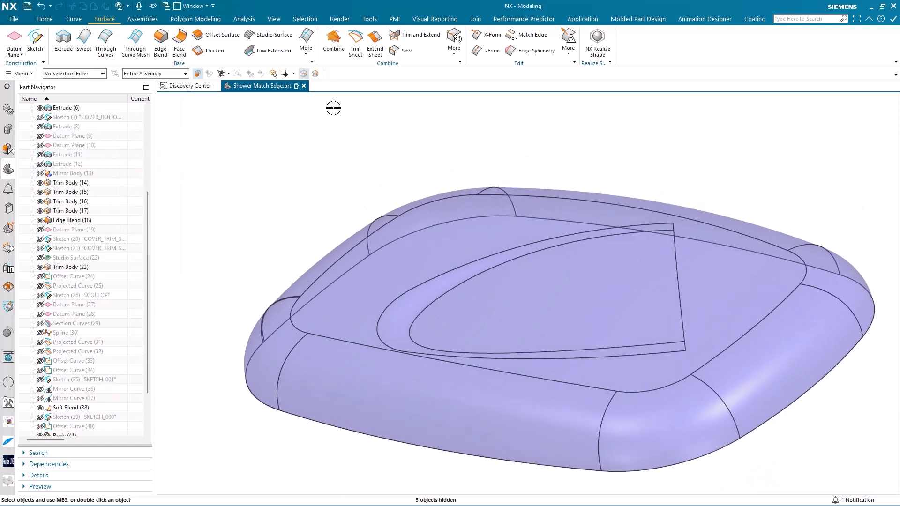
# Remove the cover body's translucency and switch the view to shaded without edges.
pyautogui.click(244, 19)
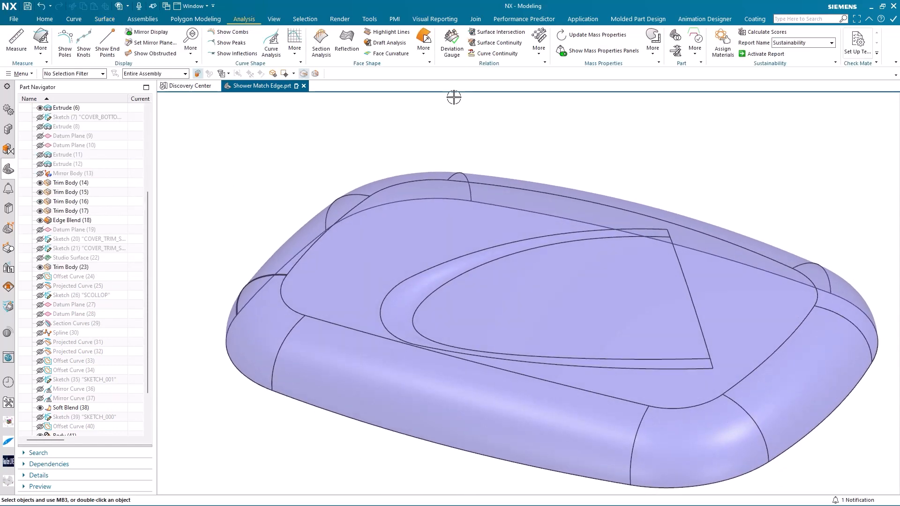
pyautogui.hotkey('ctrl', 'j')
pyautogui.click(390, 201)
pyautogui.click(100, 280)
pyautogui.moveTo(104, 218); pyautogui.dragTo(16, 224)
pyautogui.click(74, 362)
pyautogui.moveTo(279, 159); pyautogui.dragTo(234, 161, button='middle')
pyautogui.moveTo(235, 161); pyautogui.dragTo(255, 145, button='right')
pyautogui.moveTo(259, 141)
pyautogui.mouseDown(button='middle')
pyautogui.moveTo(215, 154)
pyautogui.moveTo(295, 147)
pyautogui.moveTo(274, 125)
pyautogui.moveTo(323, 93)
pyautogui.mouseUp(button='middle')
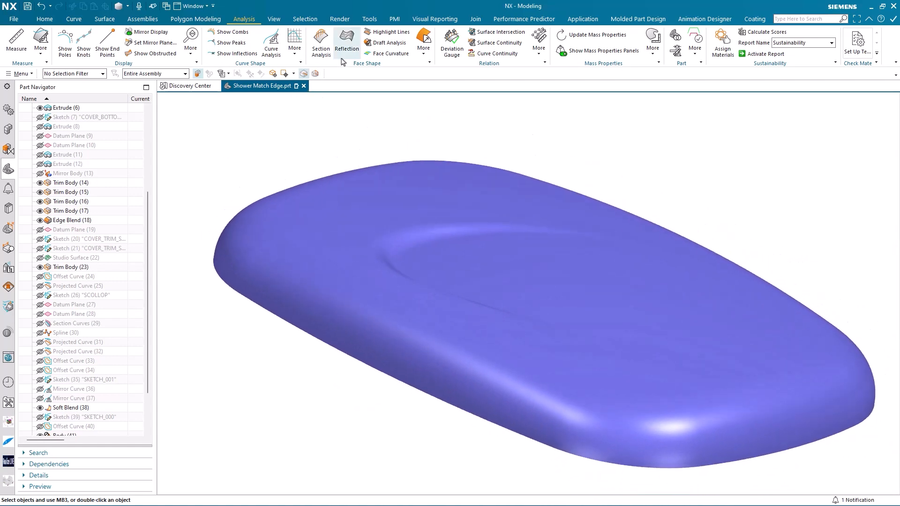
# Examine a Line Images reflection analysis on the top, blend and scallop floor faces, and return to the shaded display.
pyautogui.click(348, 44)
pyautogui.click(413, 235)
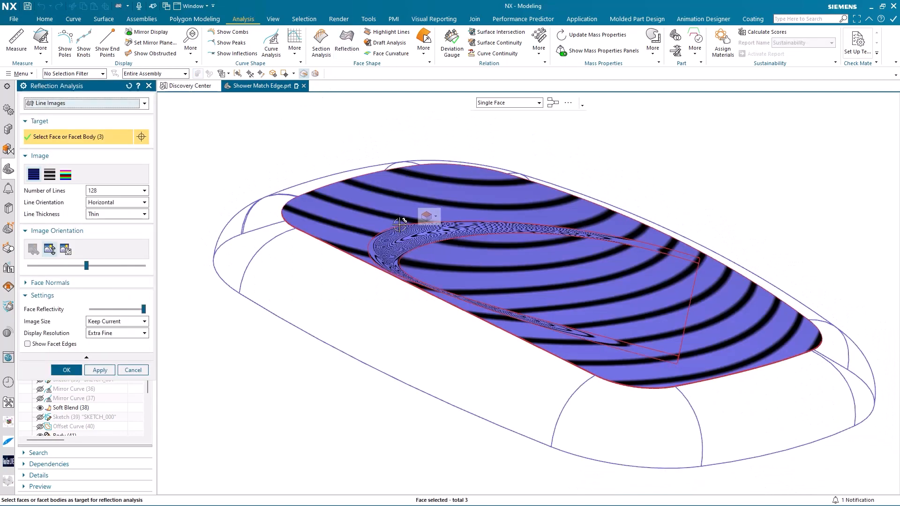
pyautogui.moveTo(413, 235); pyautogui.dragTo(219, 149, button='middle')
pyautogui.click(67, 370)
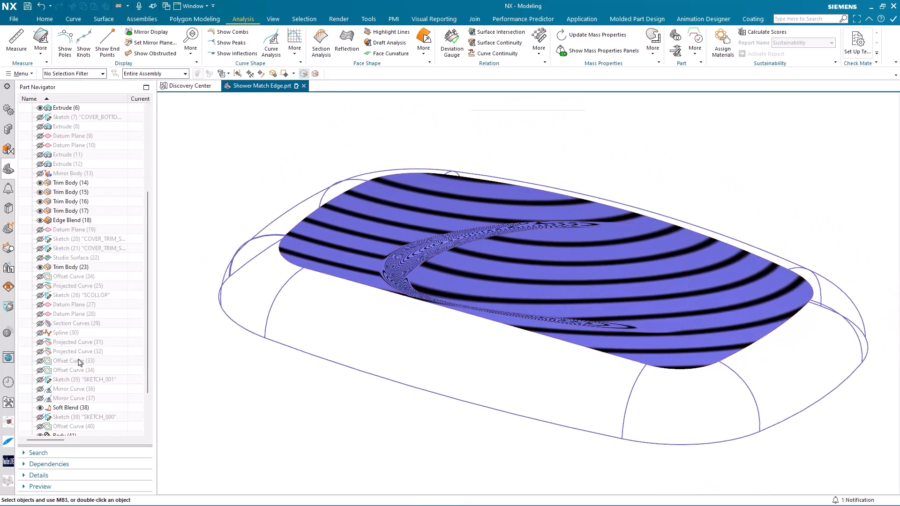
pyautogui.rightClick(200, 206)
pyautogui.moveTo(201, 205); pyautogui.dragTo(222, 184, button='right')
pyautogui.moveTo(247, 139); pyautogui.dragTo(241, 134, button='middle')
# Shell the cover body to a 2 mm wall thickness with its bottom face open.
pyautogui.click(44, 19)
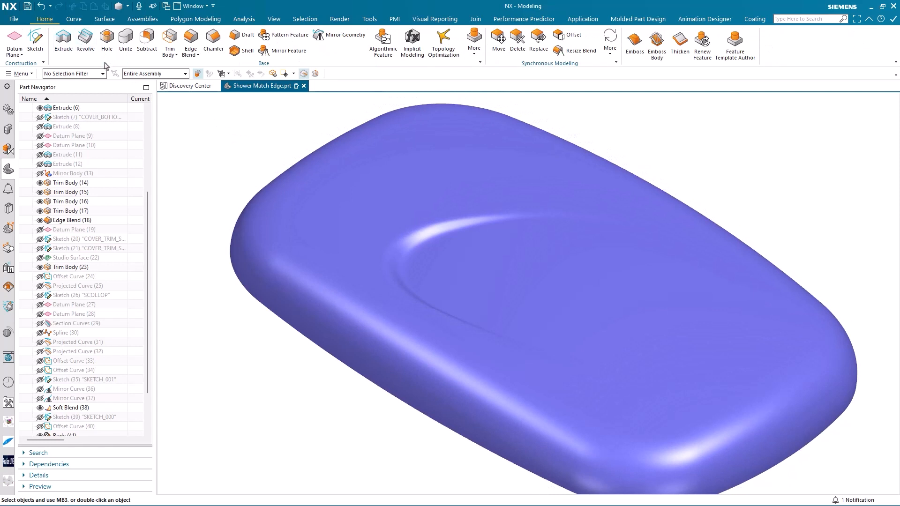
pyautogui.click(234, 50)
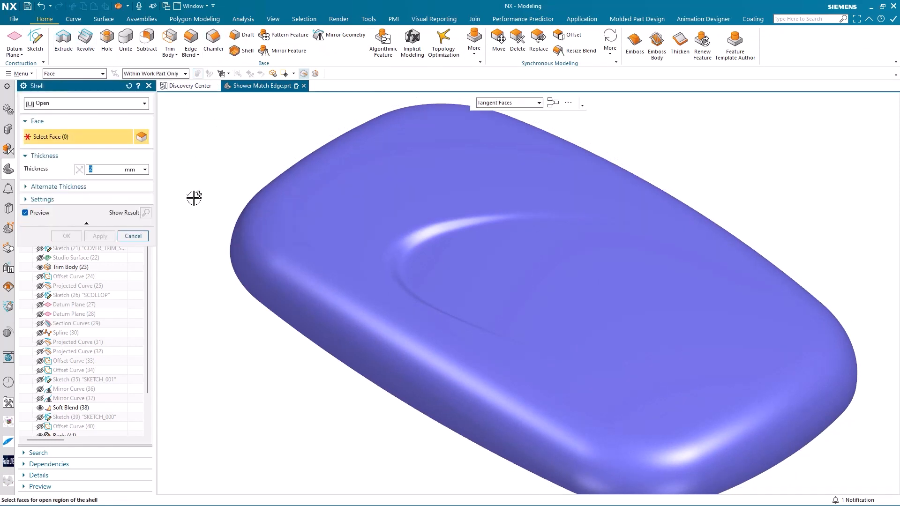
pyautogui.moveTo(194, 198); pyautogui.dragTo(243, 241, button='middle')
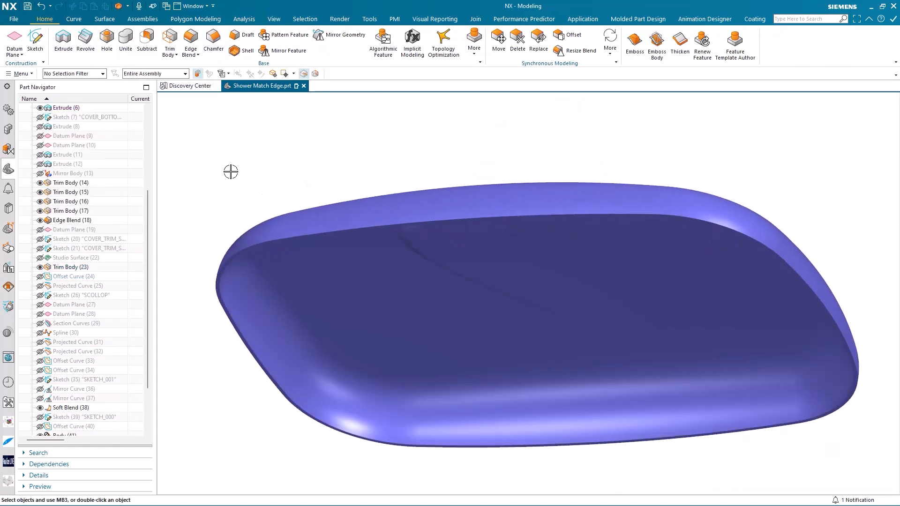
pyautogui.moveTo(243, 167)
pyautogui.mouseDown(button='middle')
pyautogui.moveTo(212, 171)
pyautogui.moveTo(207, 149)
pyautogui.moveTo(192, 155)
pyautogui.moveTo(198, 197)
pyautogui.moveTo(191, 171)
pyautogui.moveTo(199, 165)
pyautogui.mouseUp(button='middle')
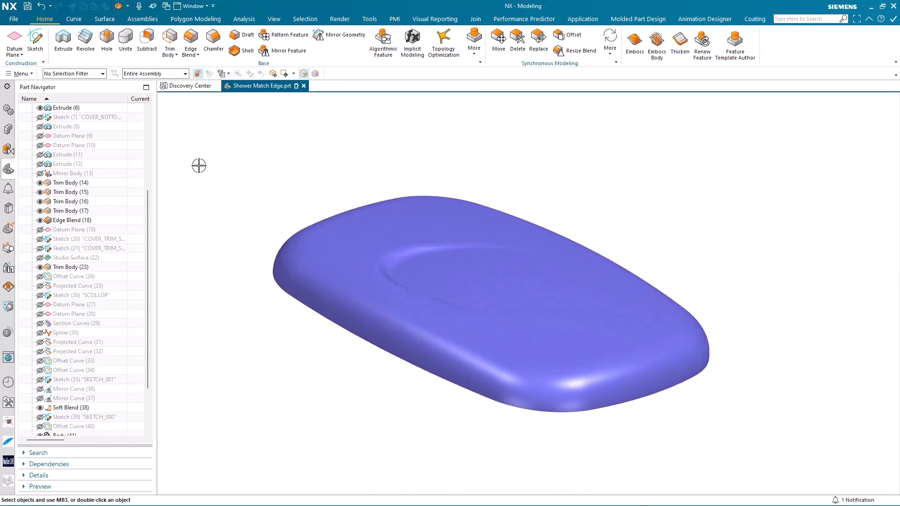
# Switch the view to perspective, turn on True Shading and inspect the scalloped cover.
pyautogui.click(274, 19)
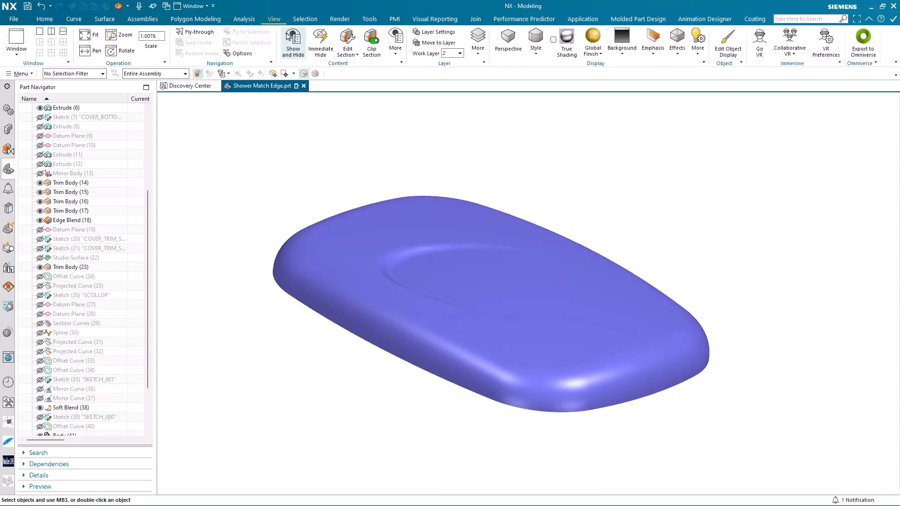
pyautogui.click(509, 41)
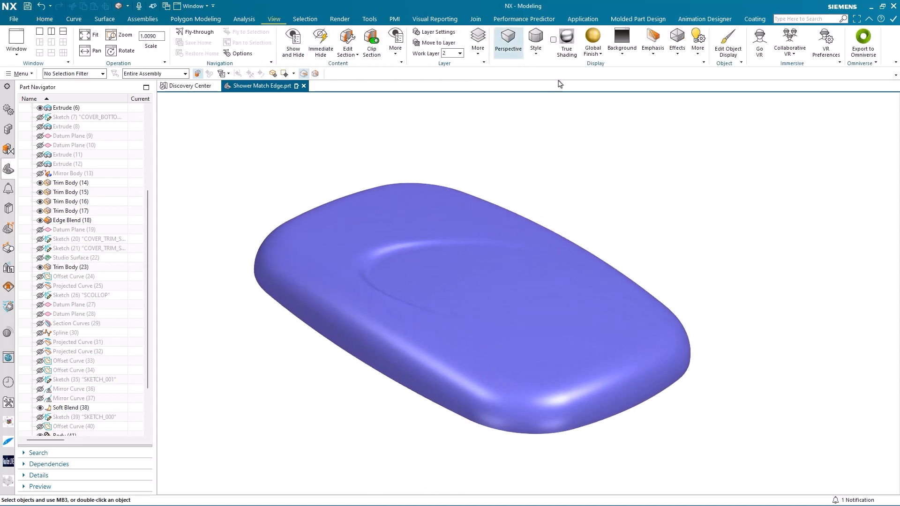
pyautogui.click(564, 41)
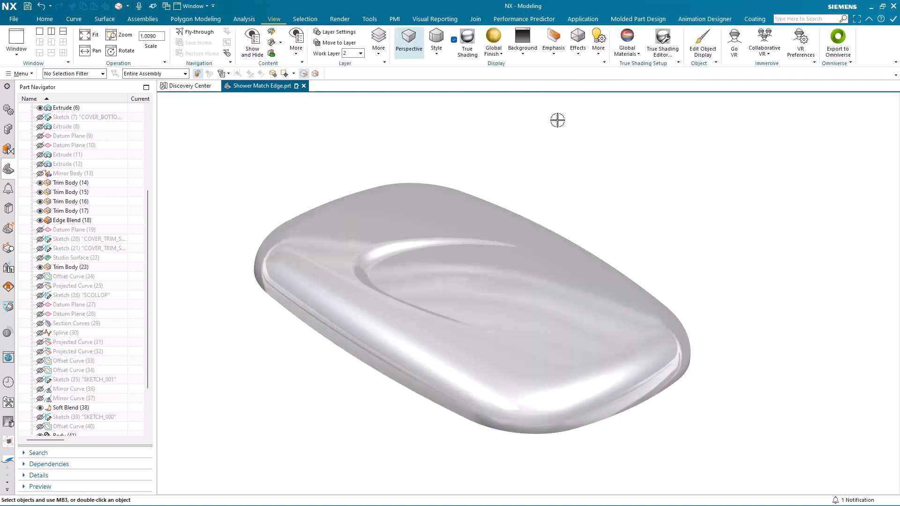
pyautogui.moveTo(557, 121); pyautogui.dragTo(634, 124, button='middle')
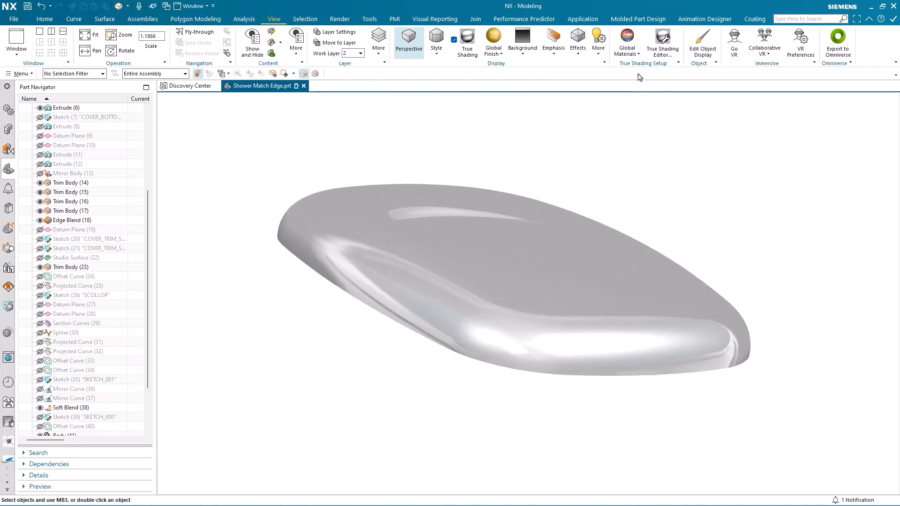
# Apply the blue global material to the cover, and replace it with the green one.
pyautogui.click(638, 56)
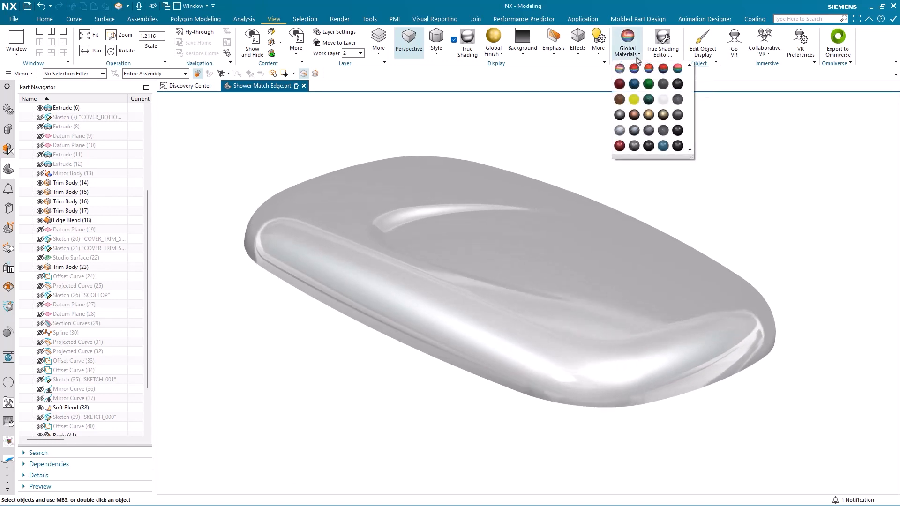
pyautogui.click(637, 87)
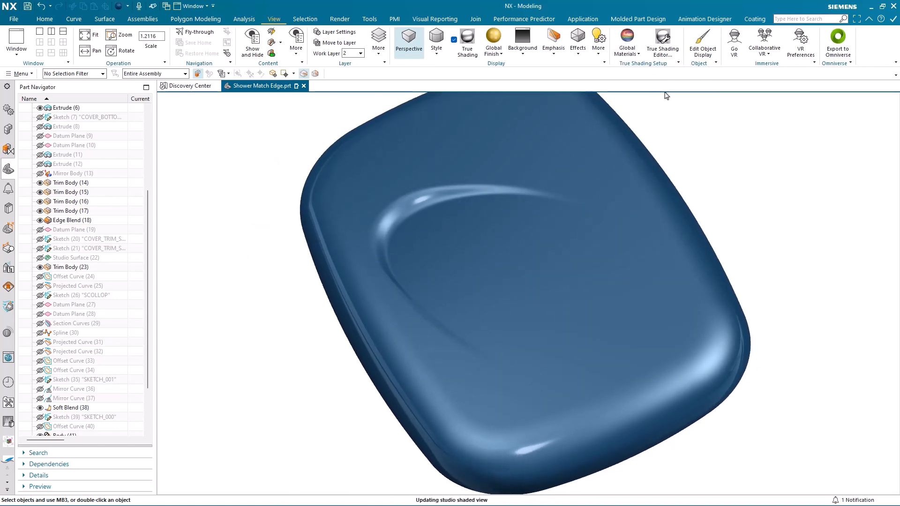
pyautogui.click(638, 56)
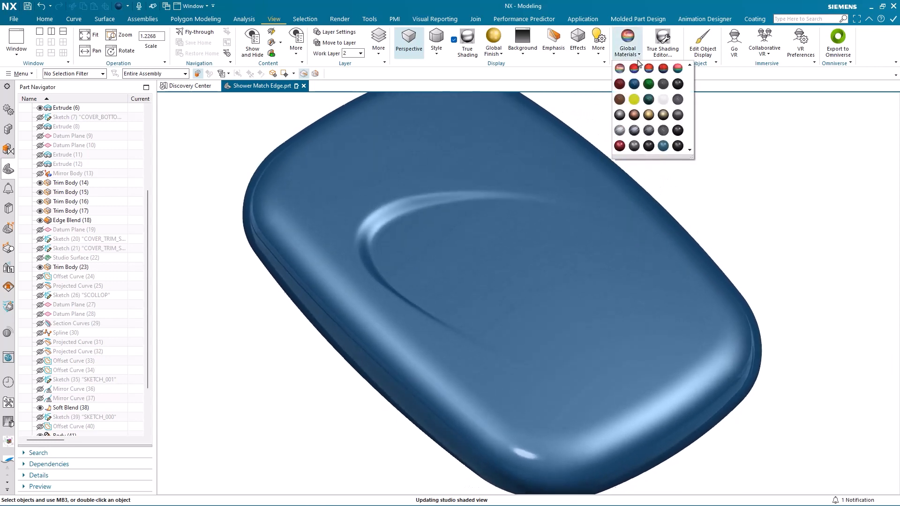
pyautogui.click(649, 85)
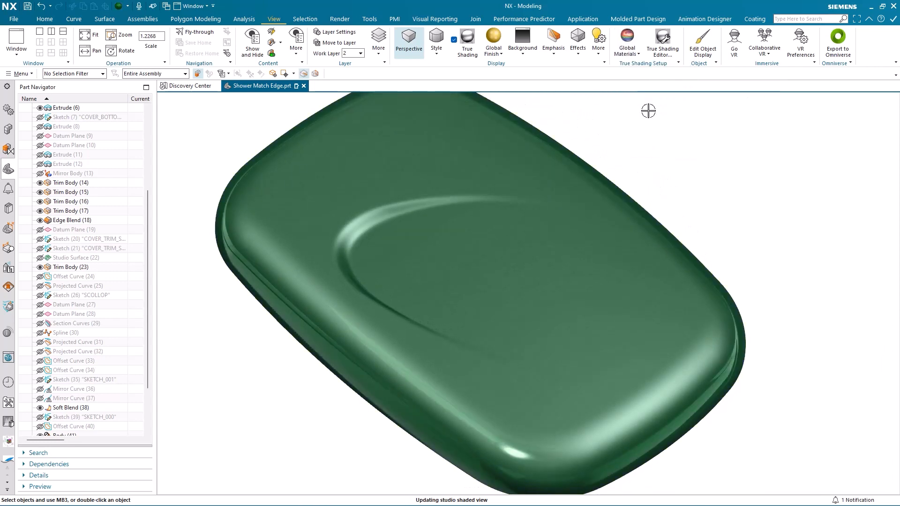